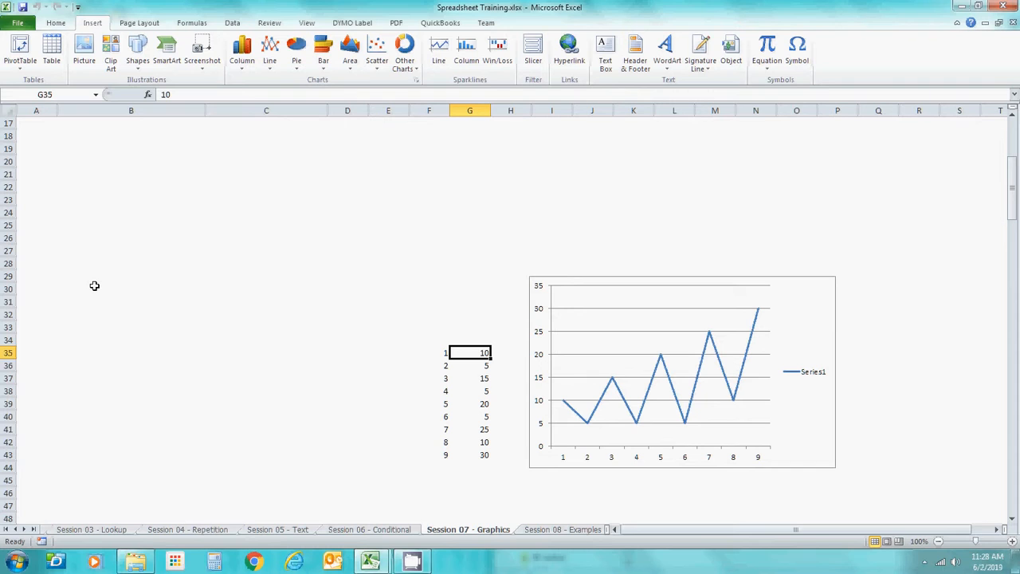
key(shift+Down)
key(shift+Down)
key(shift+Down)
key(shift+Down)
key(shift+Down)
key(shift+Down)
key(shift+Down)
key(shift+Down)
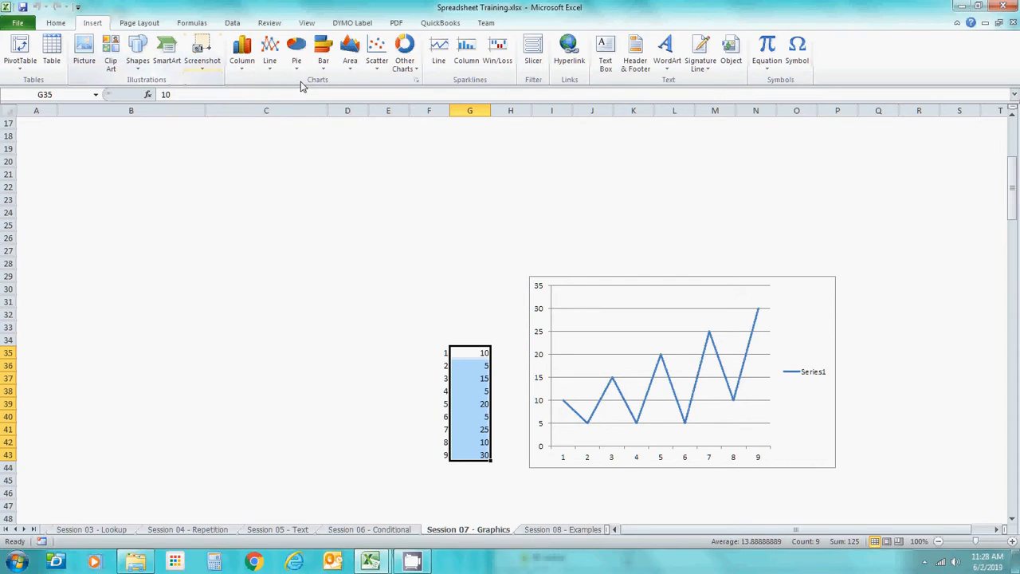
click(273, 70)
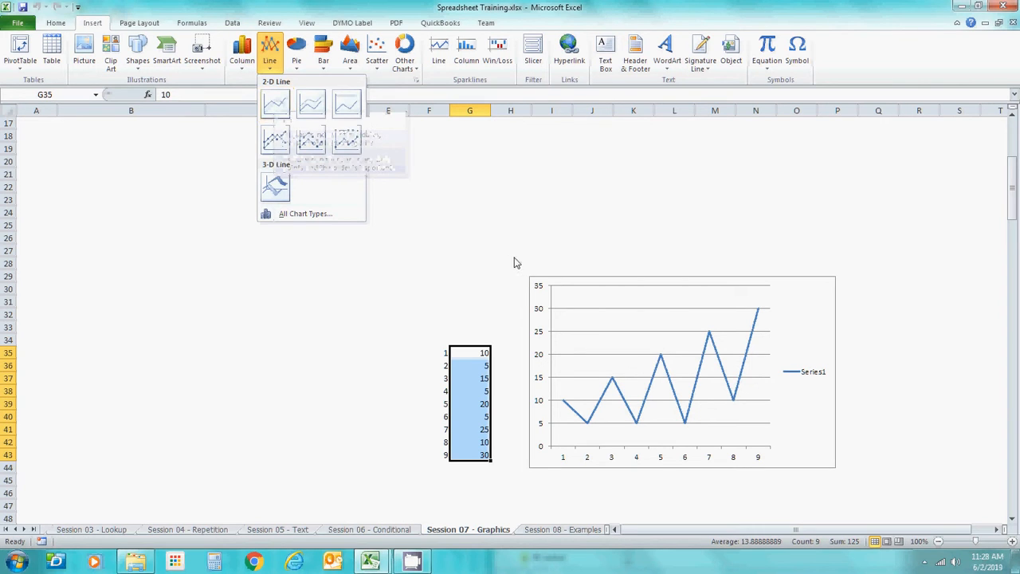
click(464, 274)
click(465, 275)
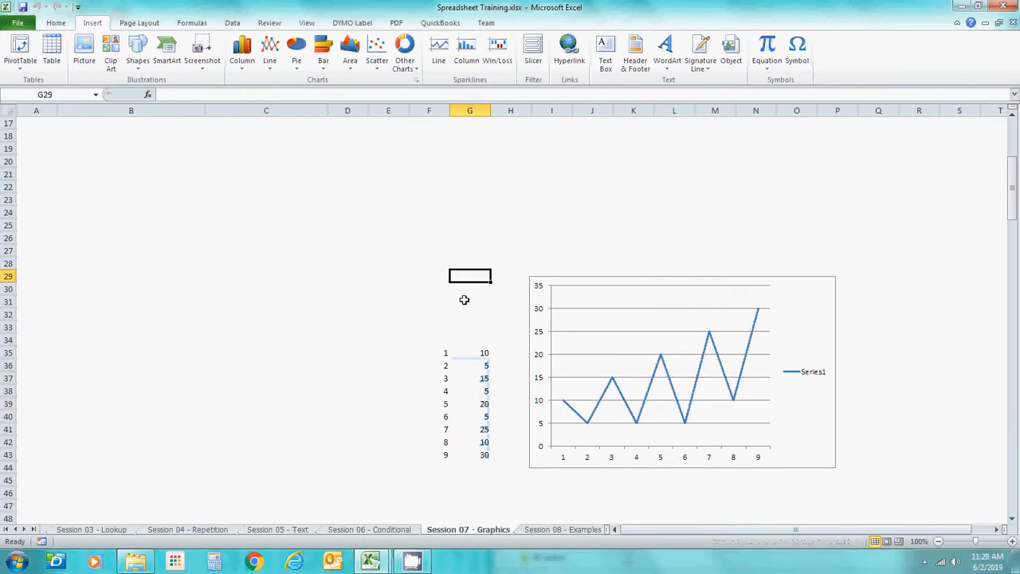
Insert a 2-D clustered column chart from the values in F35:F43.
click(444, 348)
key(shift+Down)
key(shift+Down)
key(shift+Down)
key(shift+Down)
key(shift+Down)
key(shift+Down)
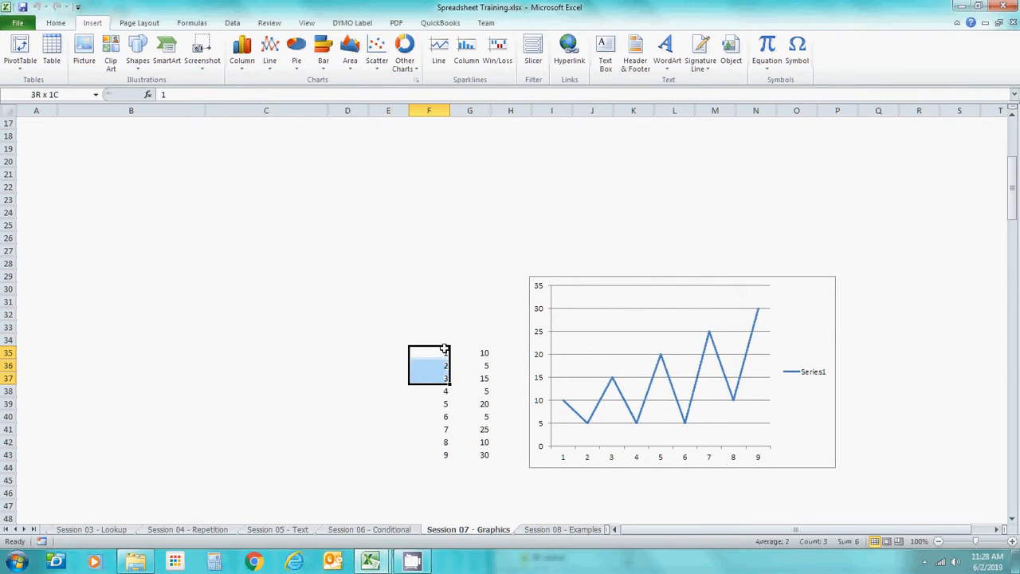
key(shift+Down)
key(shift+Down)
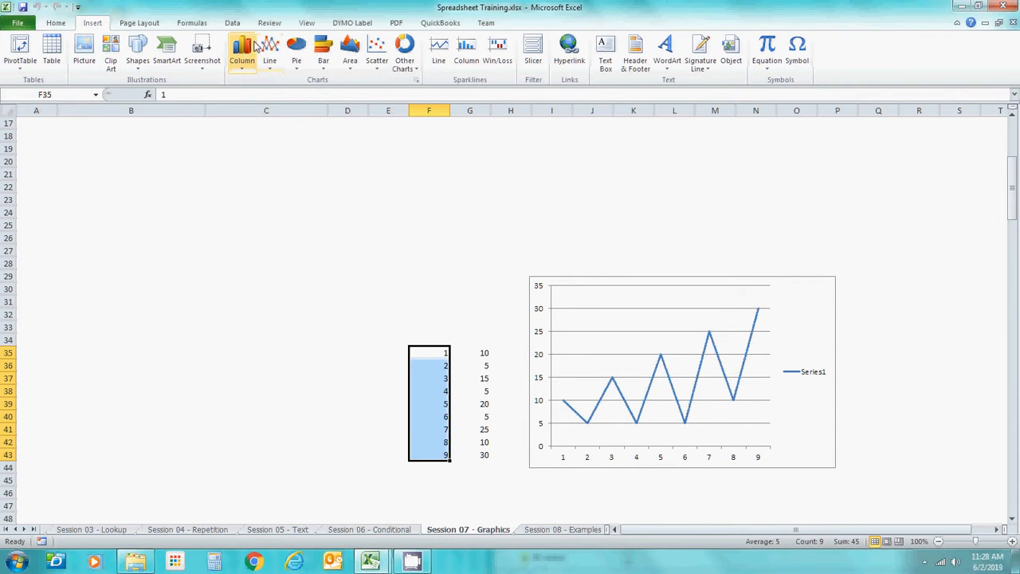
click(239, 62)
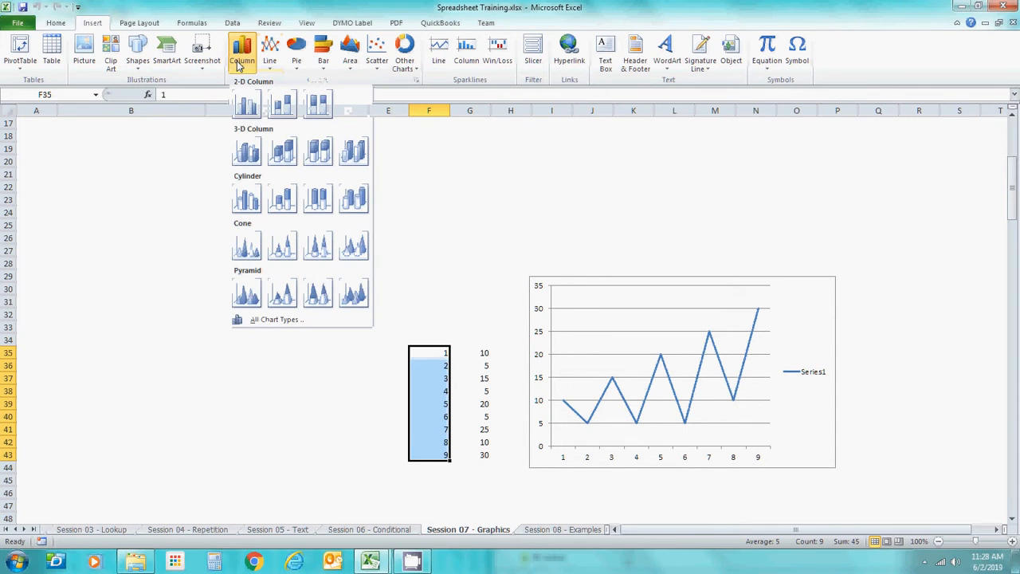
click(248, 106)
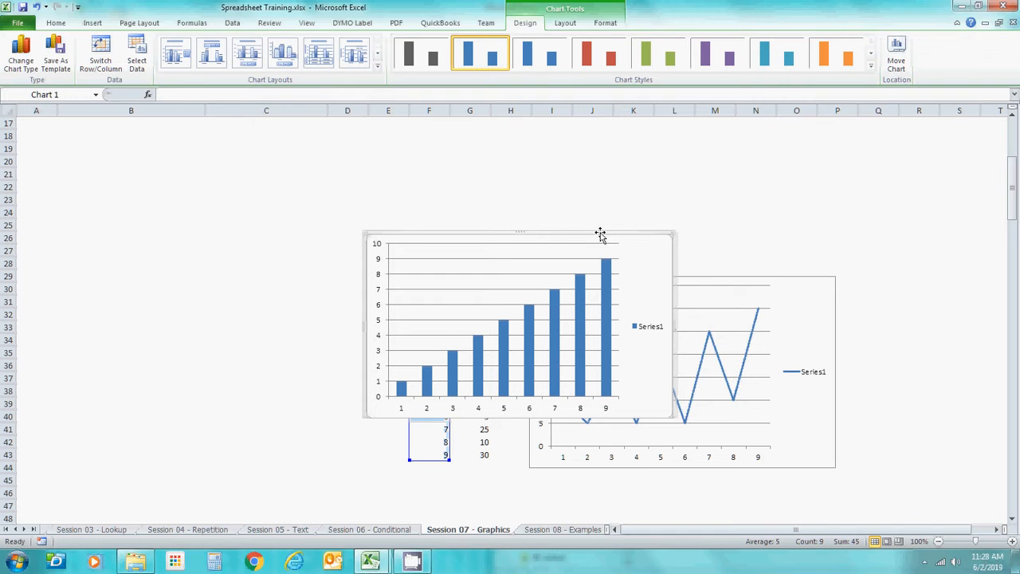
Move the column chart to the empty area on the right side of the line chart, starting in column Q near row 29.
drag(600, 235, 763, 123)
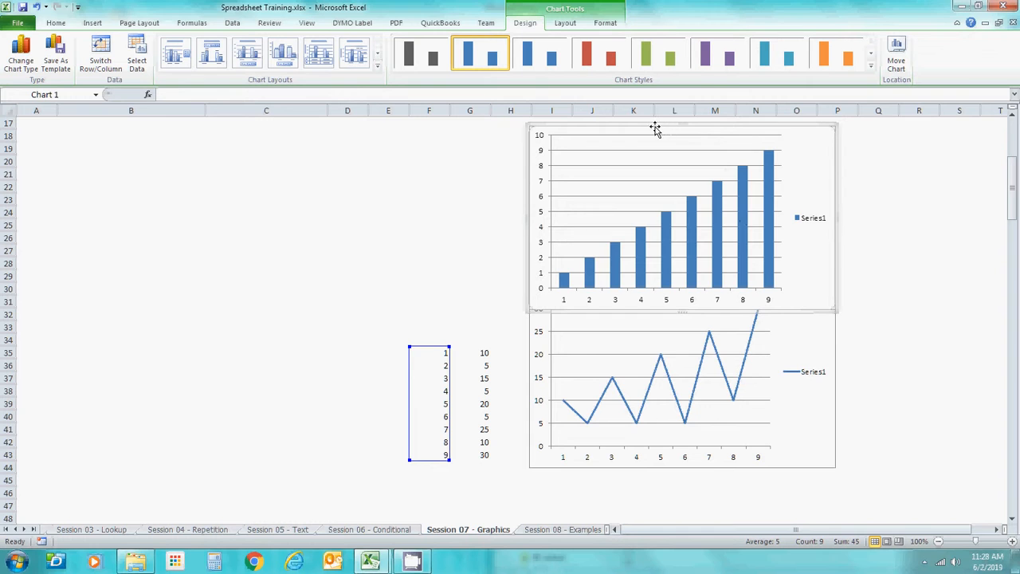
drag(655, 130, 338, 283)
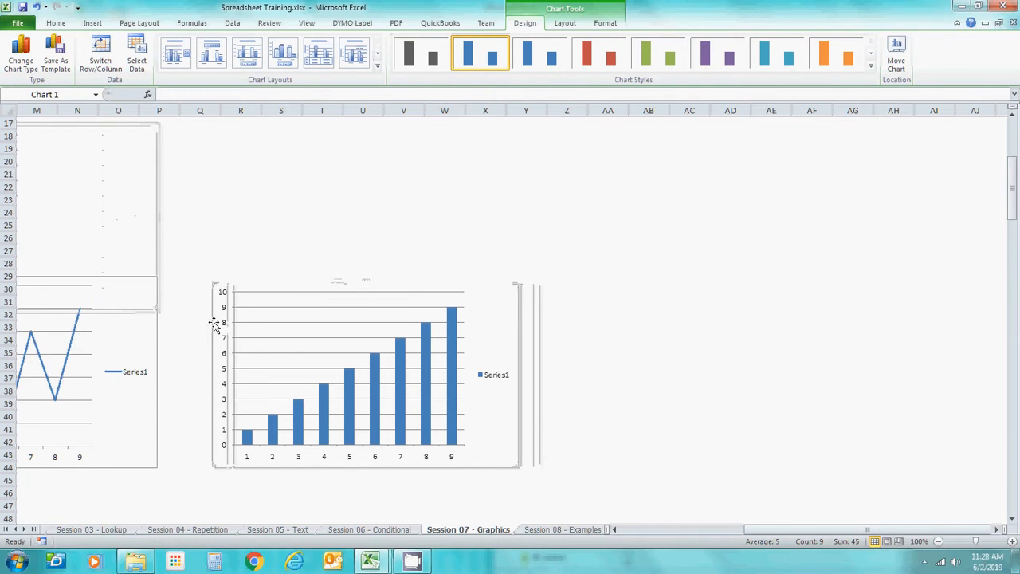
click(184, 290)
click(180, 354)
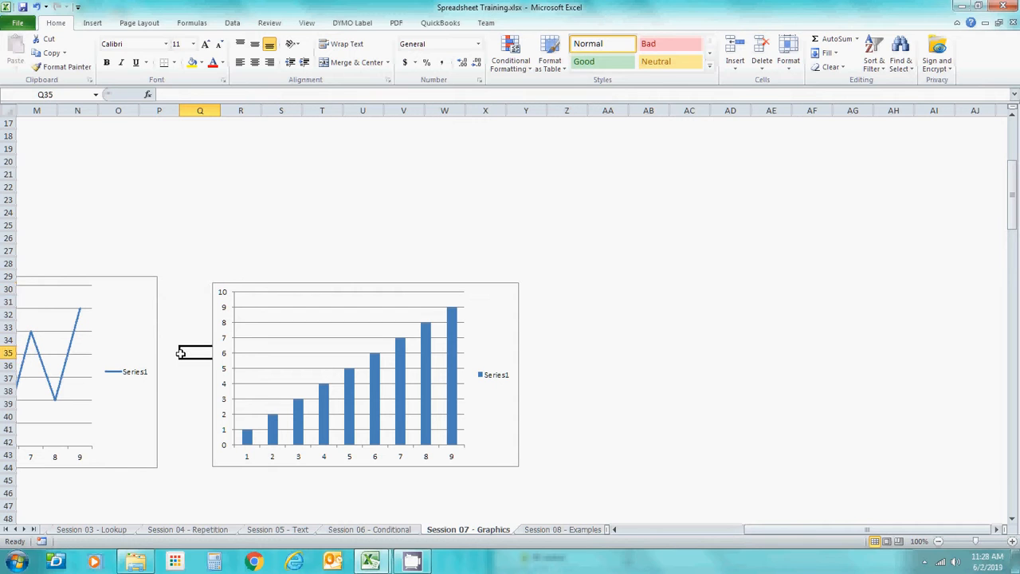
Format the line chart's major gridlines as solid orange lines.
key(Left)
key(Left)
key(Left)
key(Left)
key(Left)
key(Left)
key(Left)
key(Left)
key(Left)
key(Left)
key(Left)
key(Left)
key(Left)
key(Left)
key(Left)
key(Left)
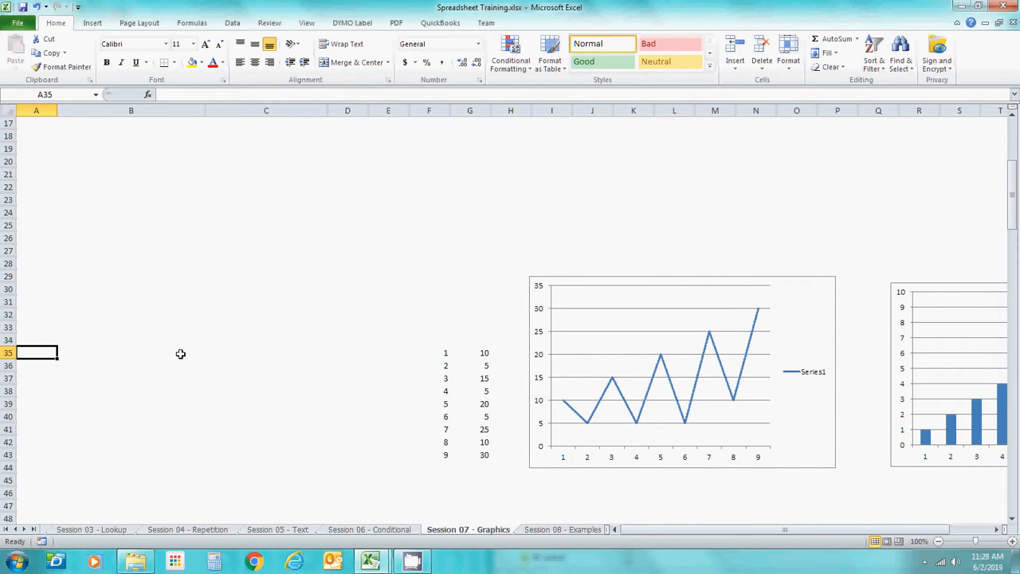
click(665, 341)
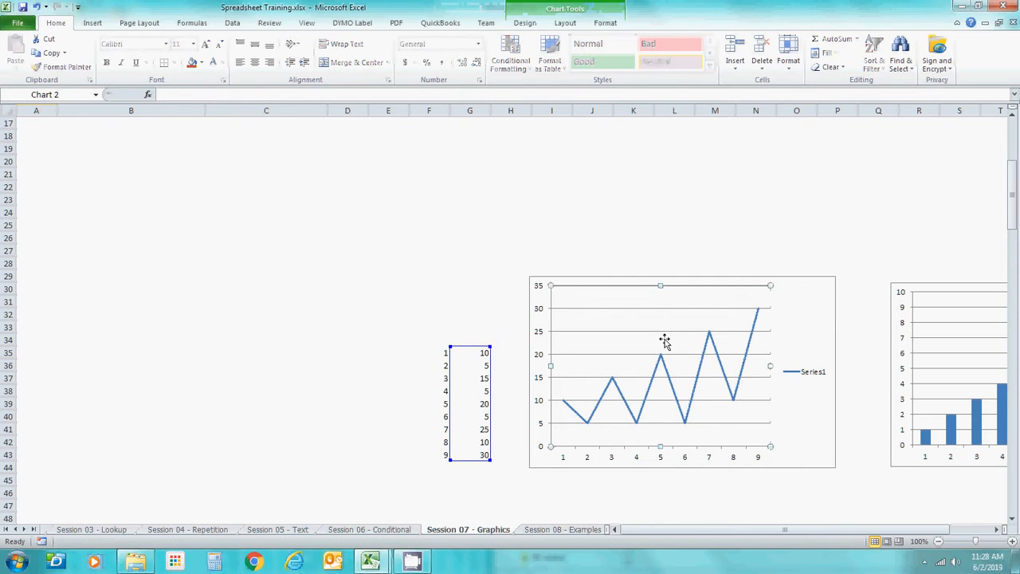
click(683, 212)
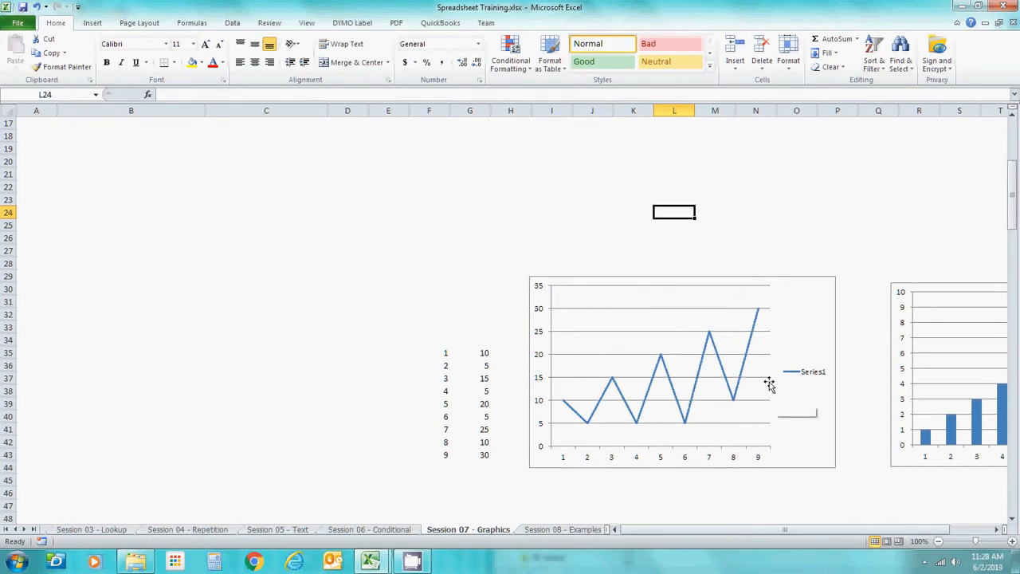
double_click(752, 358)
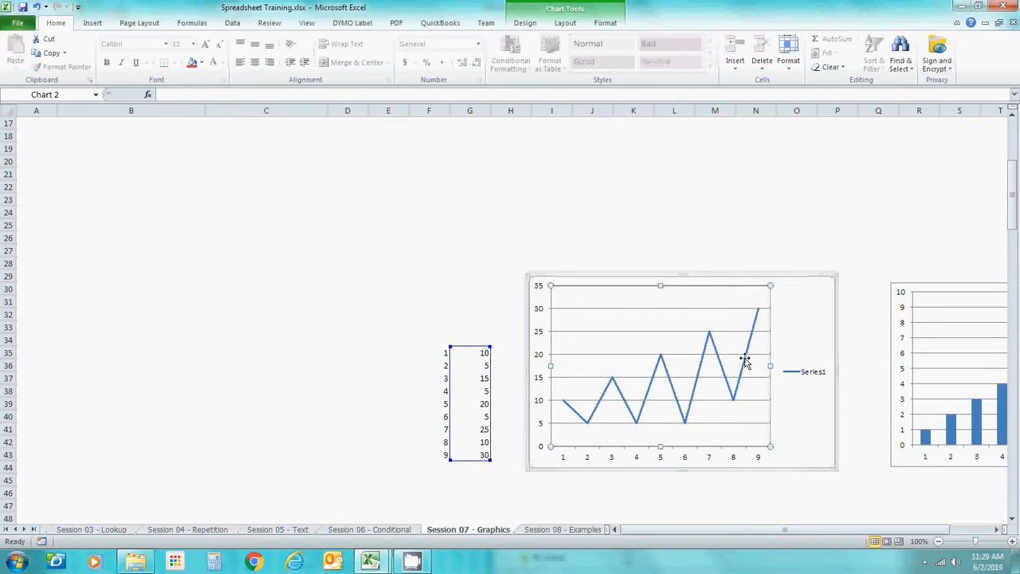
click(743, 359)
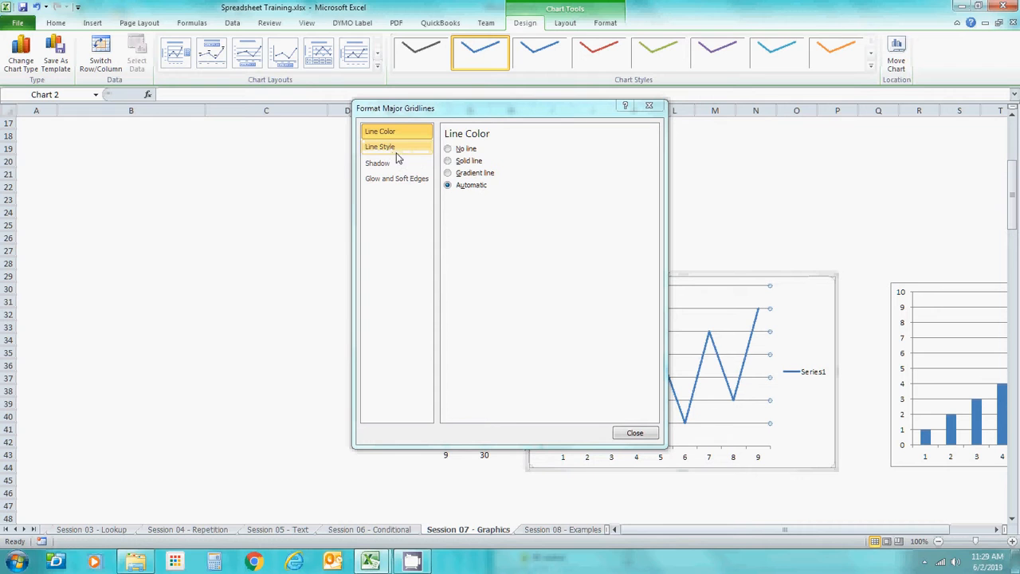
click(458, 174)
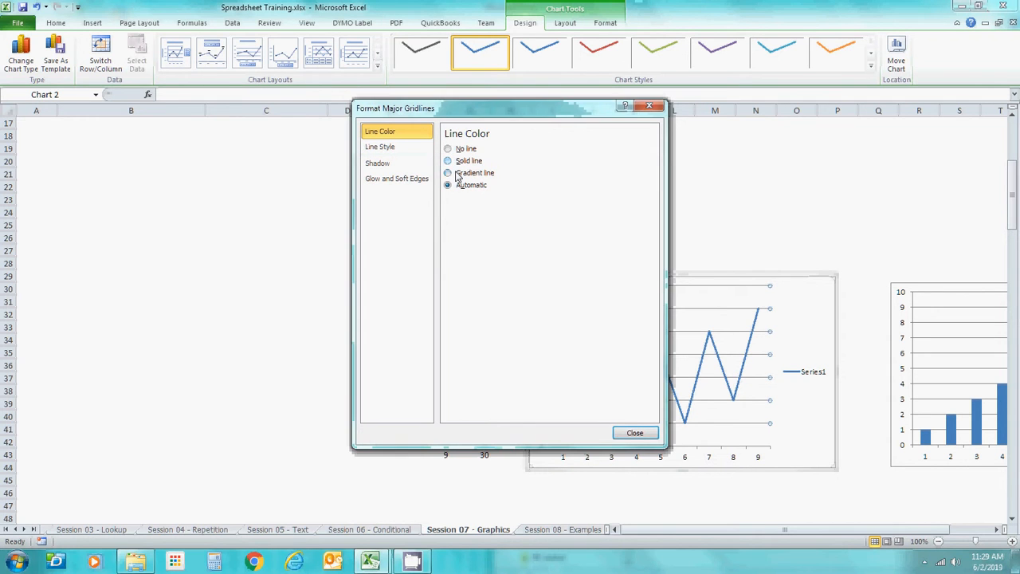
click(451, 162)
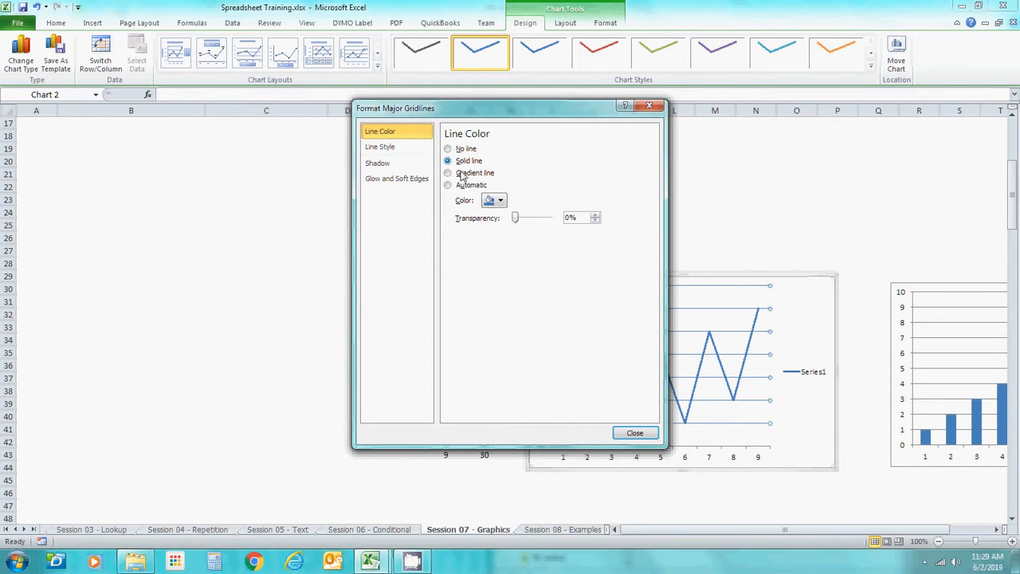
click(499, 201)
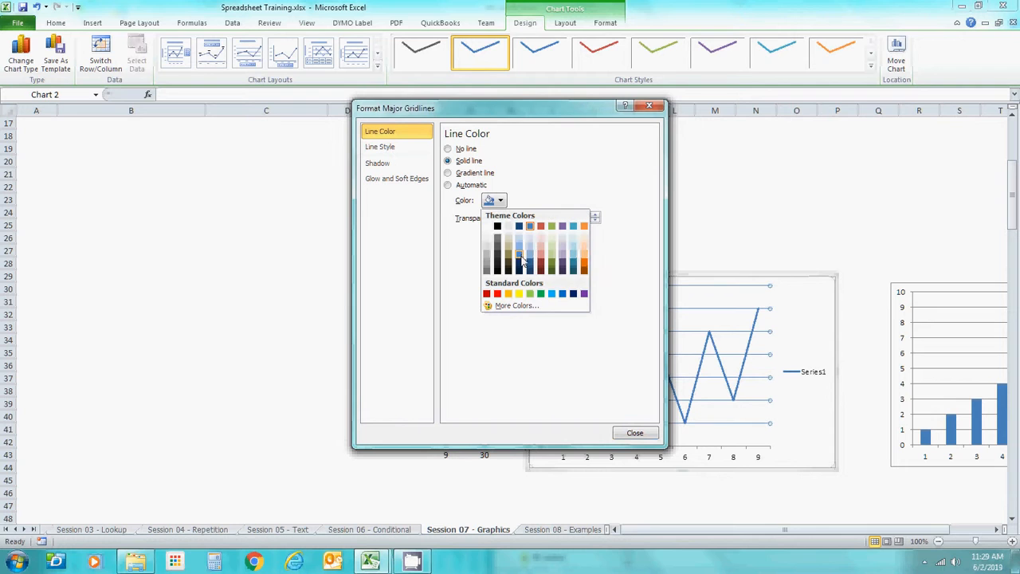
click(518, 294)
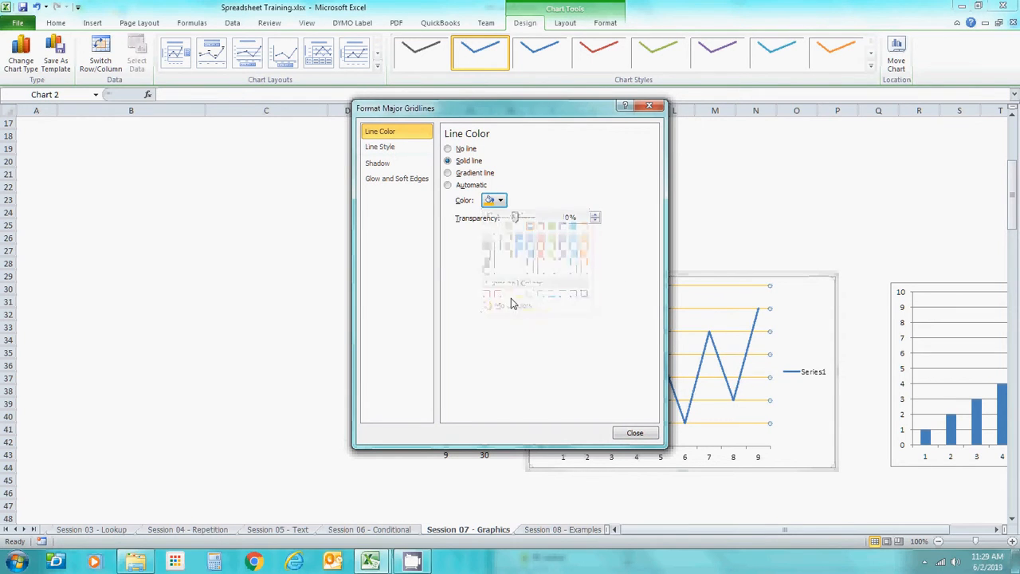
click(637, 435)
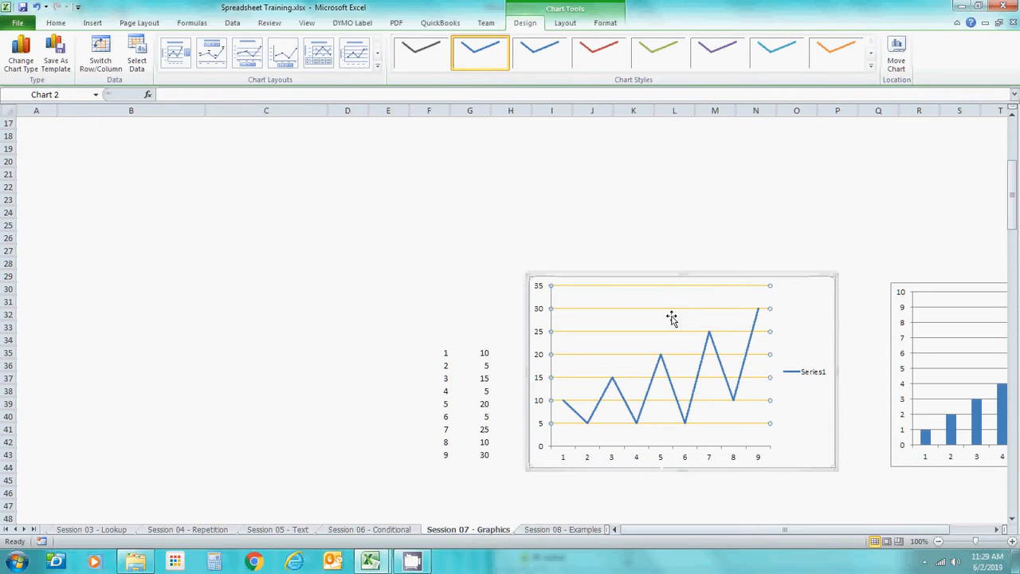
Set the line chart's legend position to Top and give the legend a solid blue fill.
click(800, 373)
double_click(799, 373)
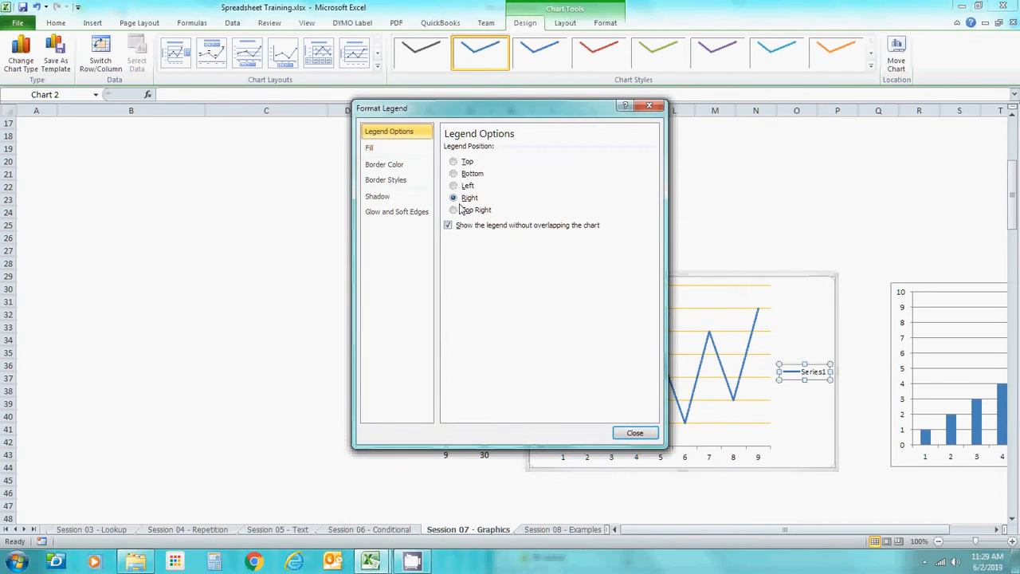
click(464, 162)
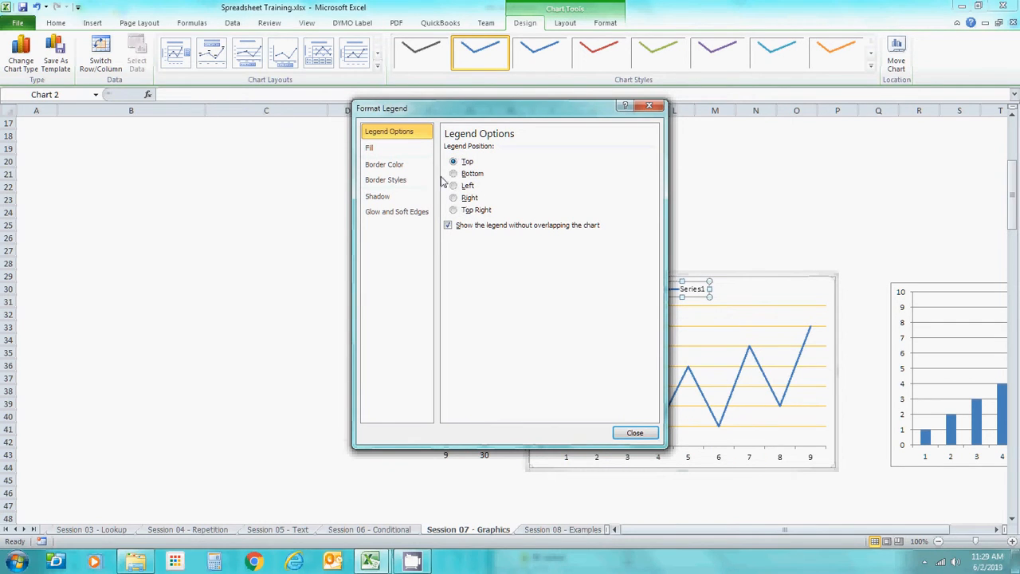
click(393, 151)
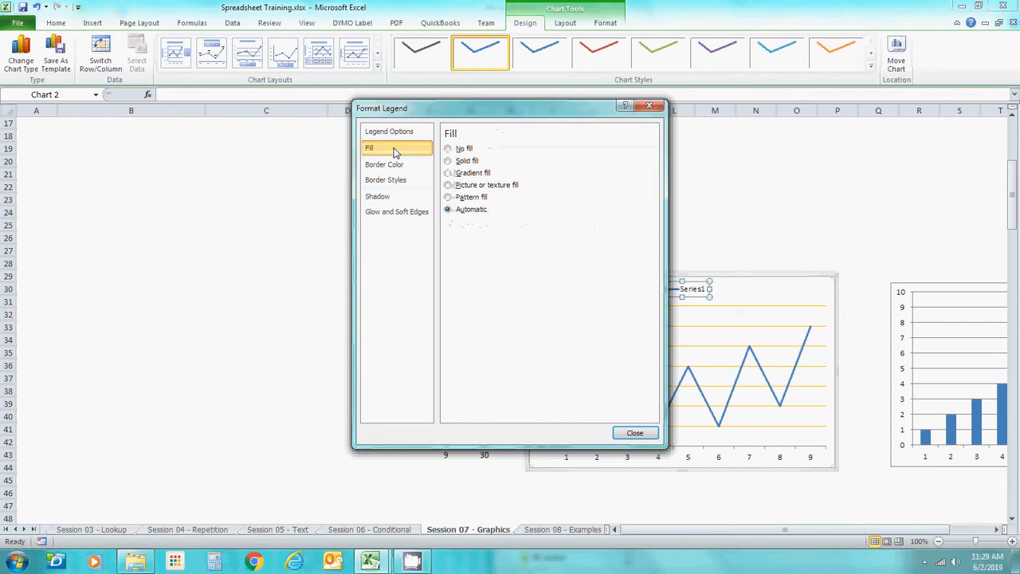
click(449, 160)
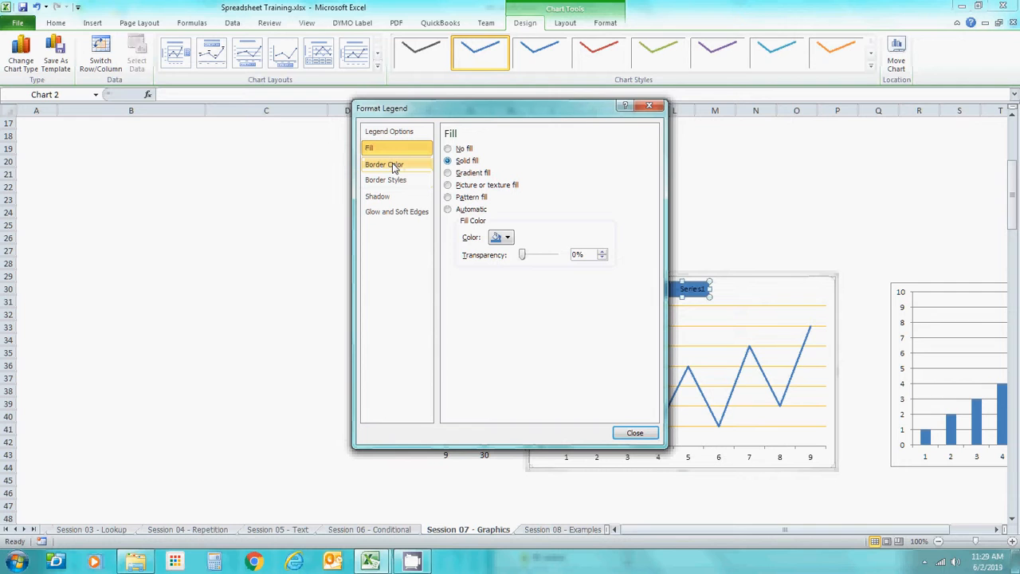
click(635, 432)
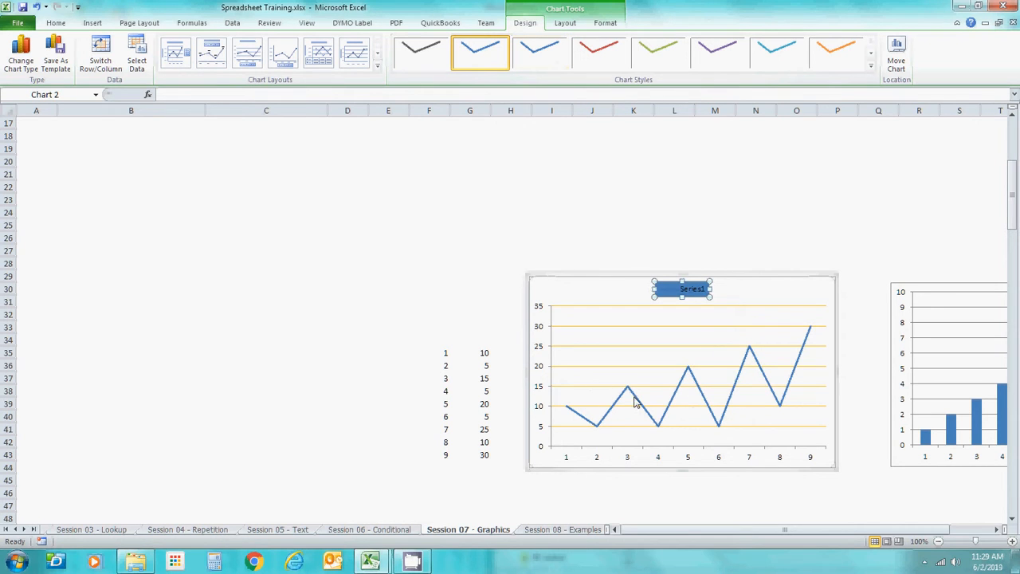
Apply the orange chart style to the line chart and deselect the chart.
click(839, 68)
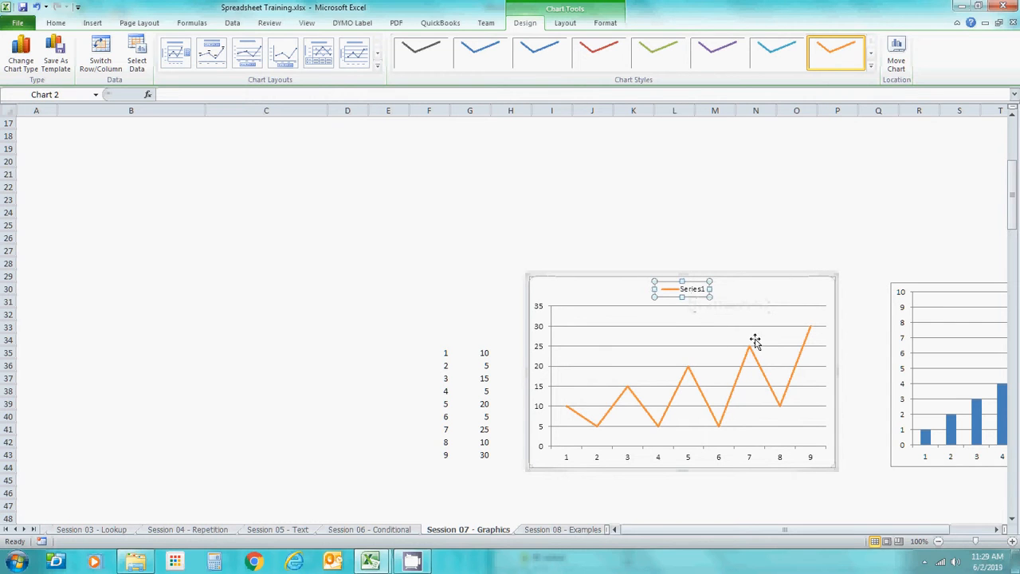
click(873, 235)
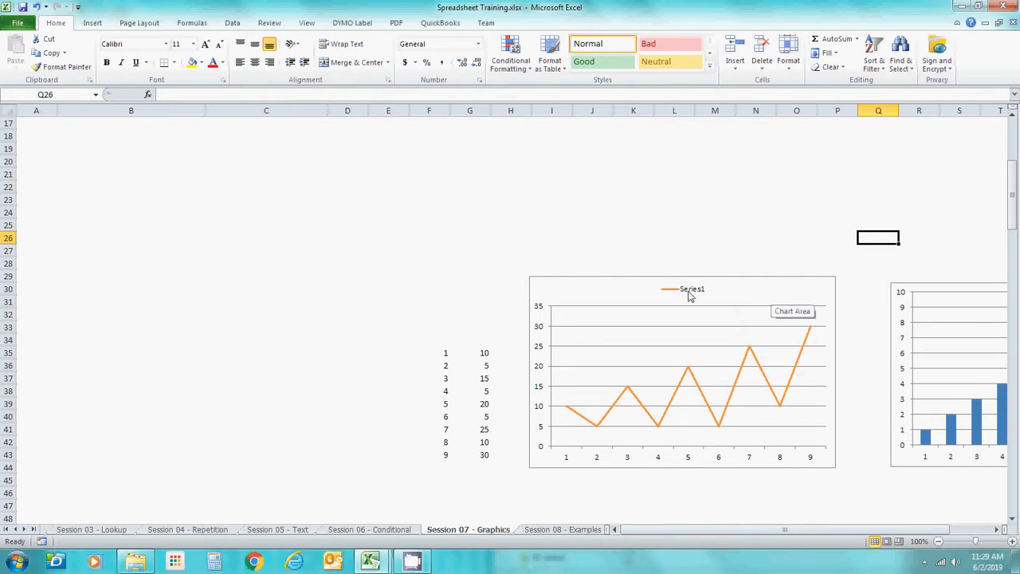
Shrink the oven picture below the charts, keeping its upper-right corner fixed, so that it spans only columns K to M.
click(474, 308)
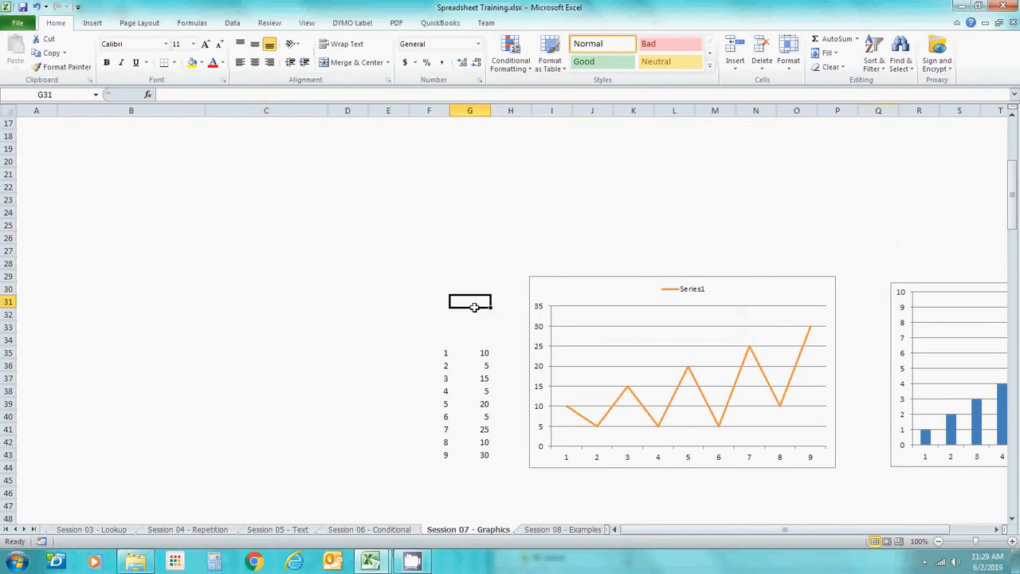
key(Down)
key(Down)
key(Down)
key(Down)
key(Down)
key(Down)
key(Down)
key(Down)
key(Down)
key(Down)
key(Down)
key(Down)
key(Down)
key(Down)
key(Down)
key(Down)
key(Down)
key(Down)
key(Down)
key(Down)
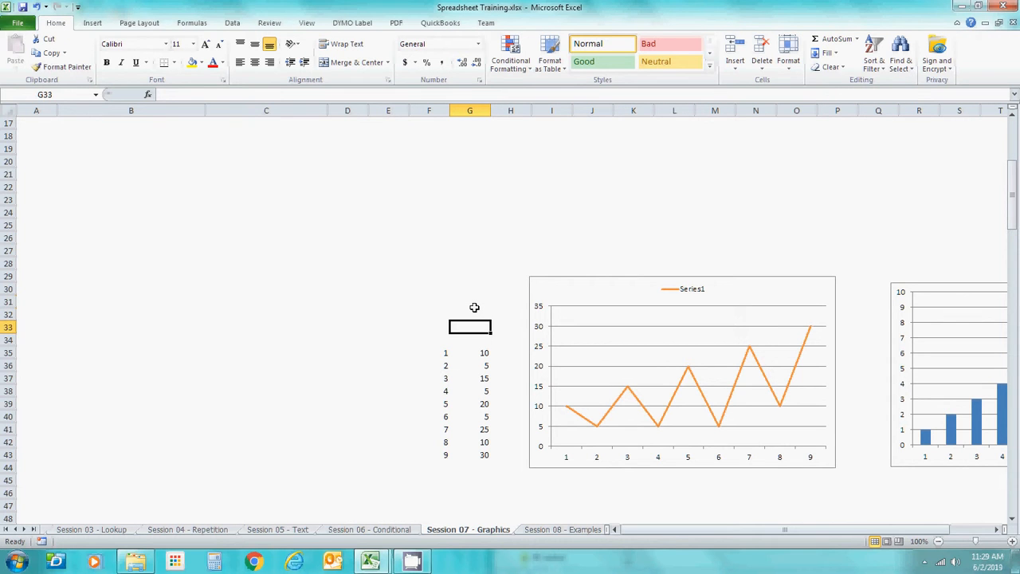
key(Down)
key(Down)
key(Down)
key(Down)
key(Down)
key(Down)
key(Down)
key(Down)
key(Down)
key(Down)
key(Down)
key(Down)
key(Down)
key(Down)
key(Down)
key(Down)
key(Down)
key(Down)
key(Down)
key(Down)
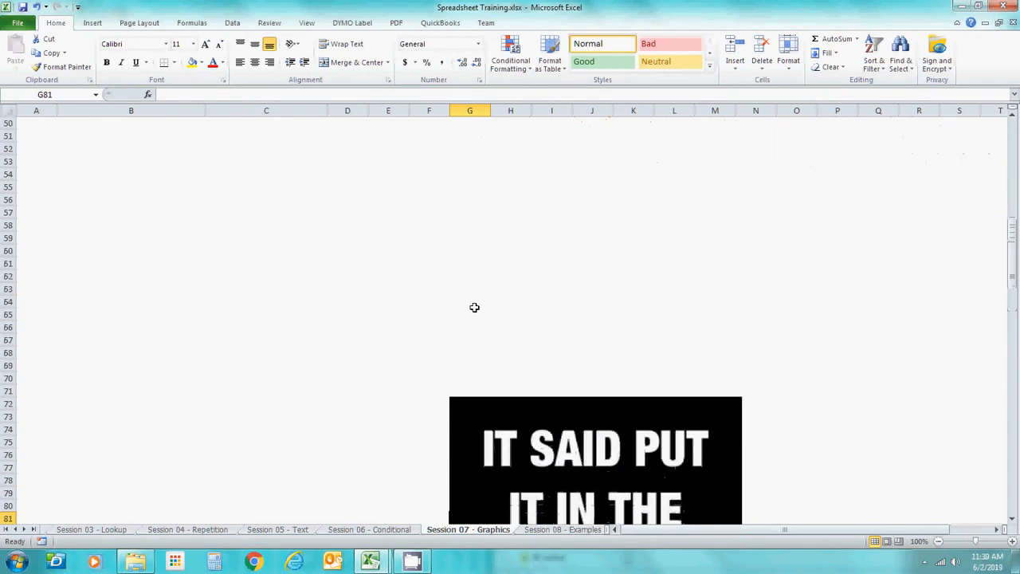
key(Down)
key(Down)
key(Down)
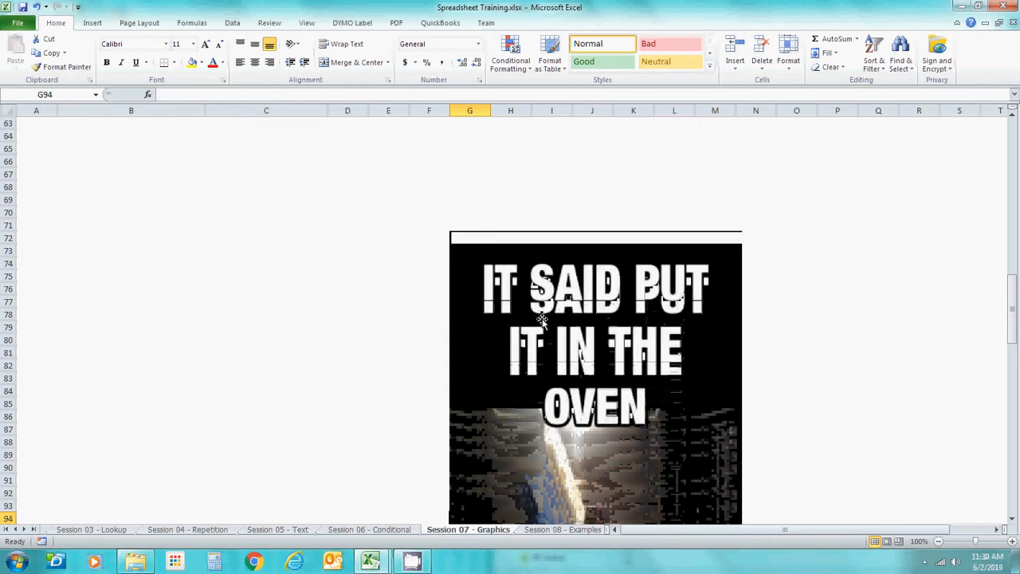
key(Down)
key(Down)
key(Down)
key(Down)
key(Down)
key(Down)
key(Down)
key(Down)
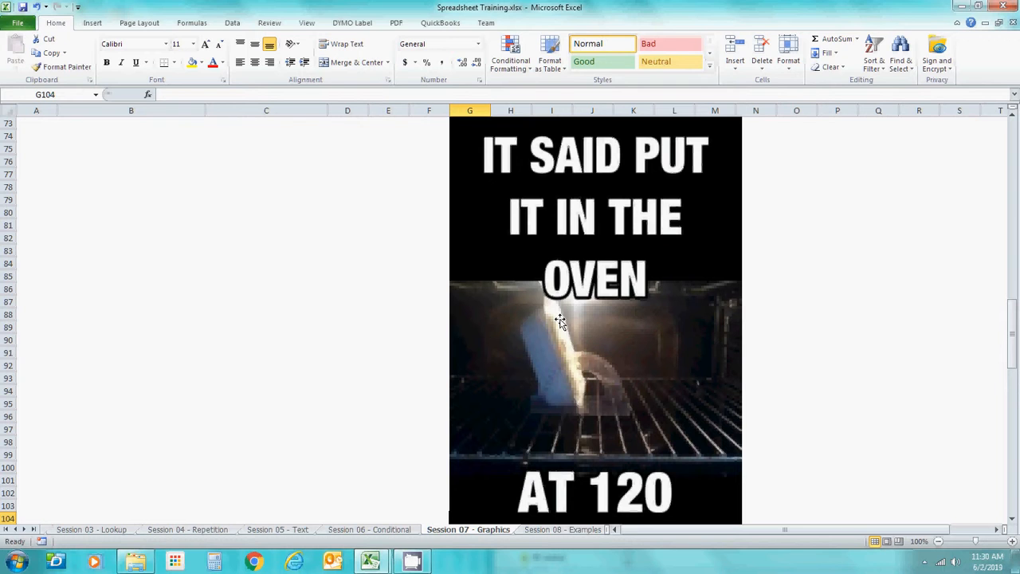
click(587, 317)
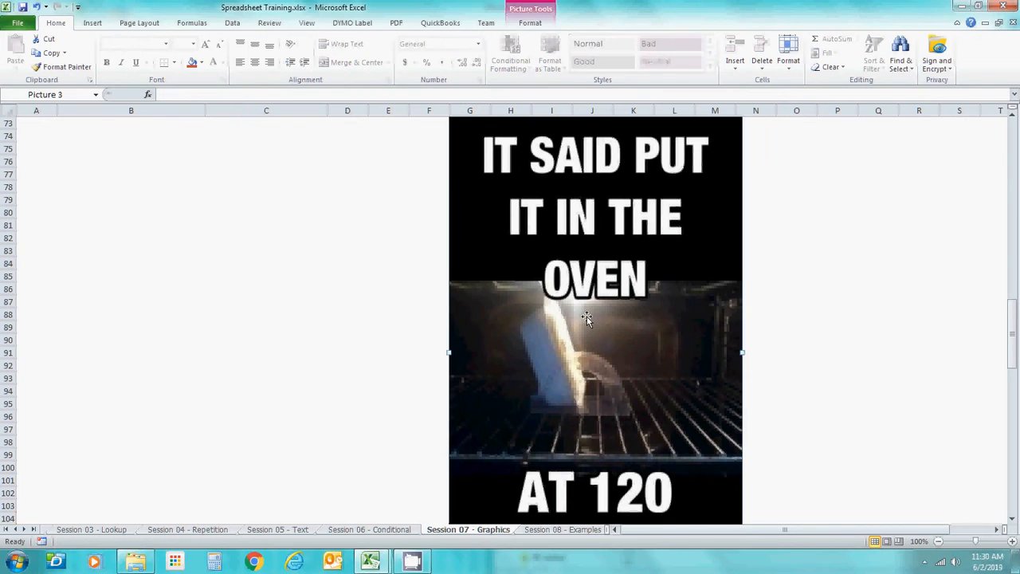
click(1012, 520)
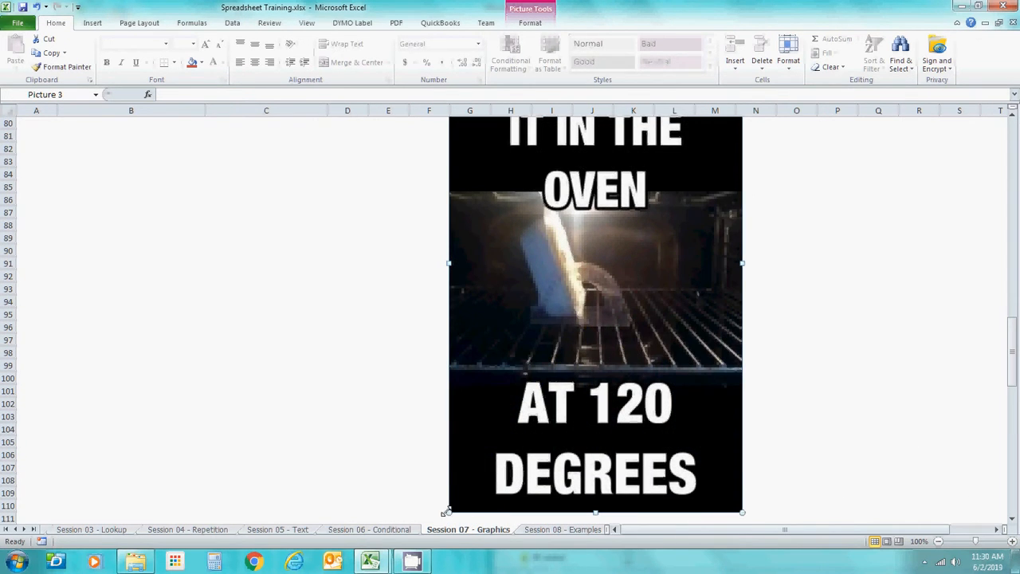
drag(544, 348, 637, 192)
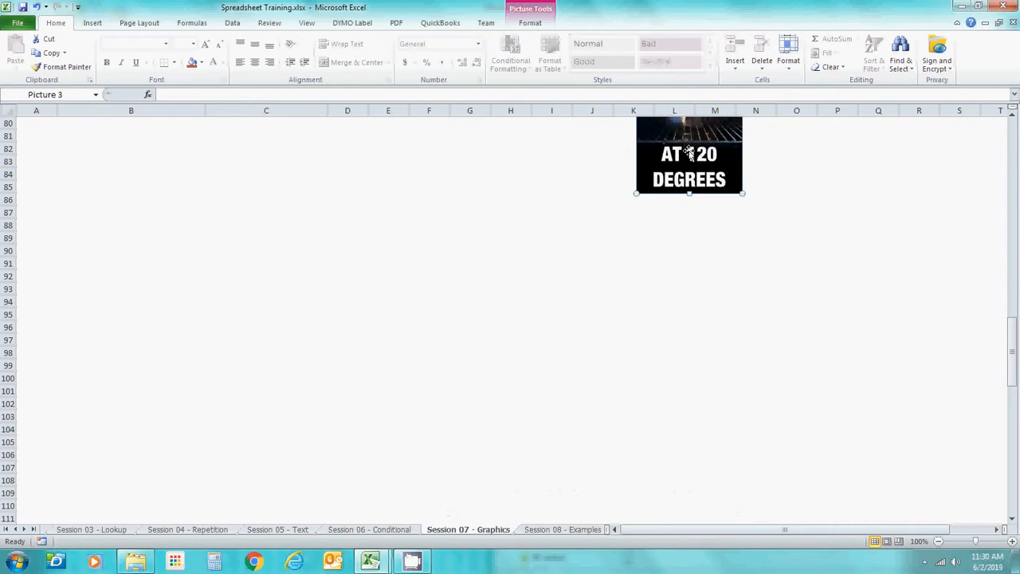
Move the oven picture down to about rows 85 to 98 with its left edge in column D, and deselect it.
drag(689, 153, 402, 319)
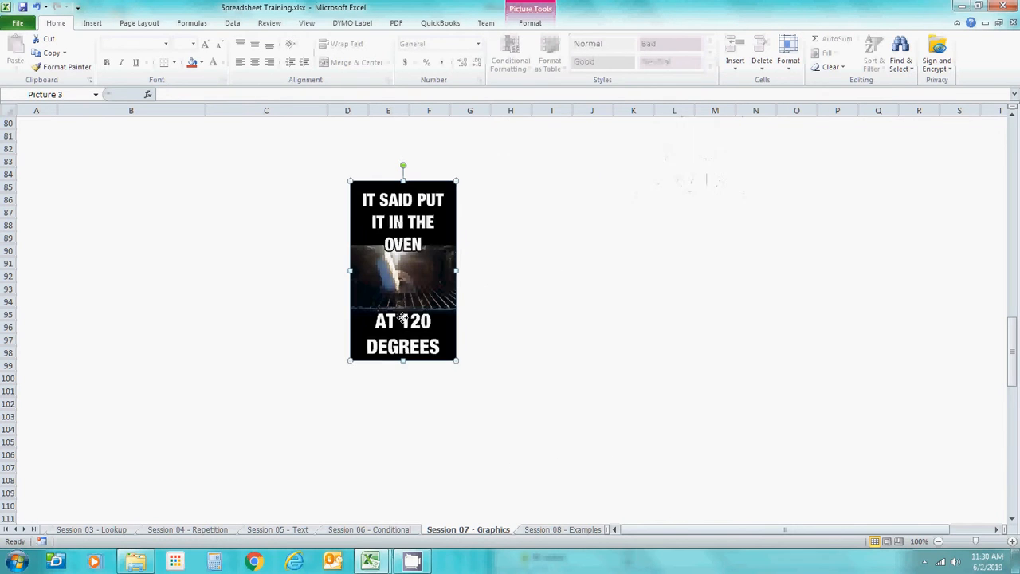
click(262, 326)
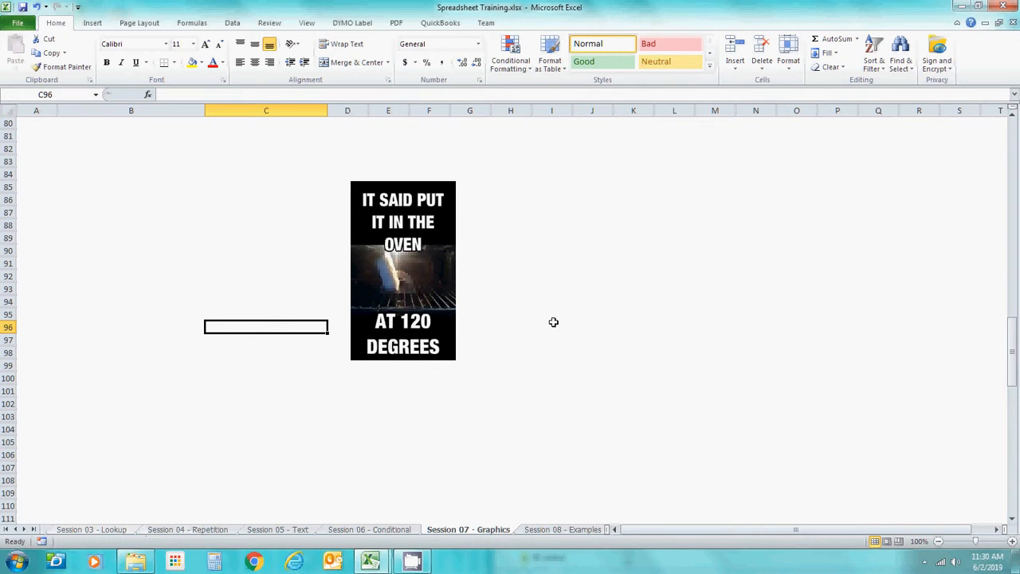
Insert the picture 6-42A.jpg from the Pictures library at cell I87.
click(555, 212)
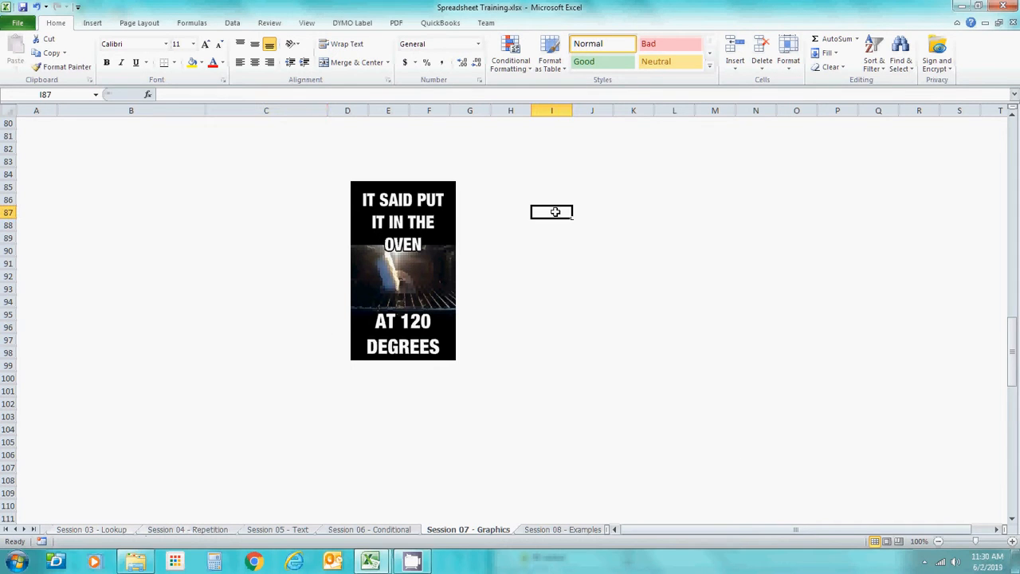
click(91, 24)
click(84, 49)
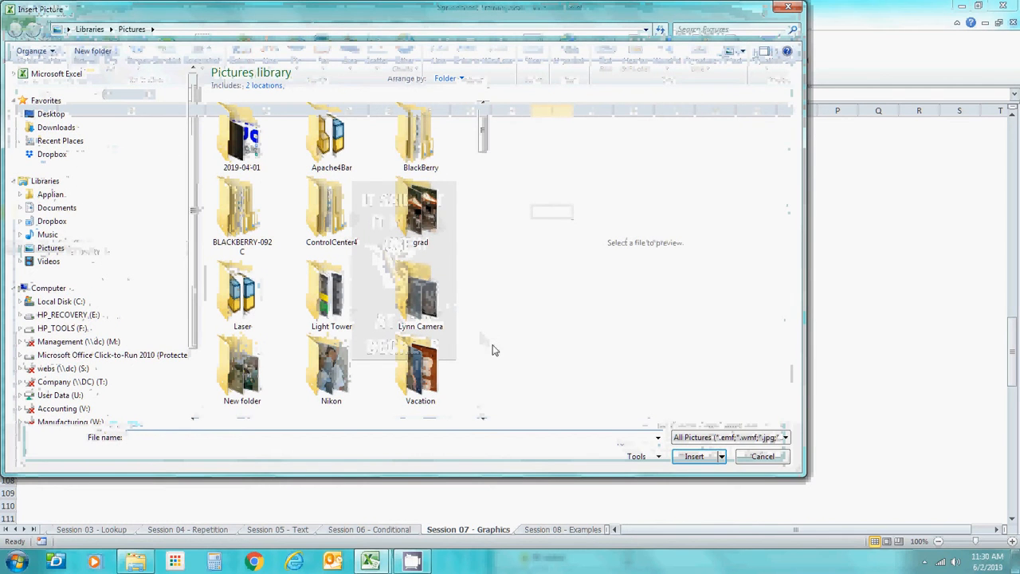
scroll(485, 351, down, 5)
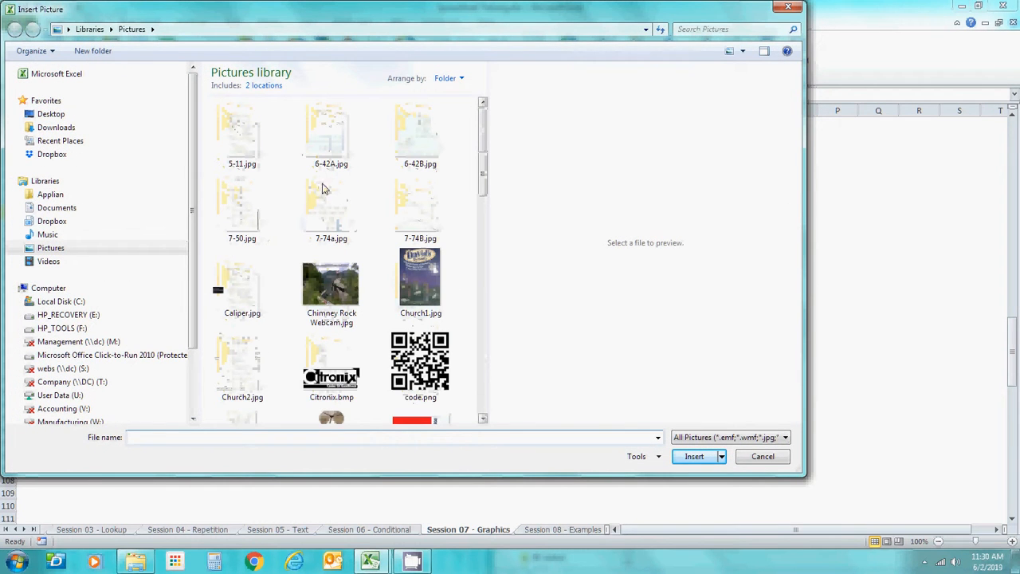
click(319, 153)
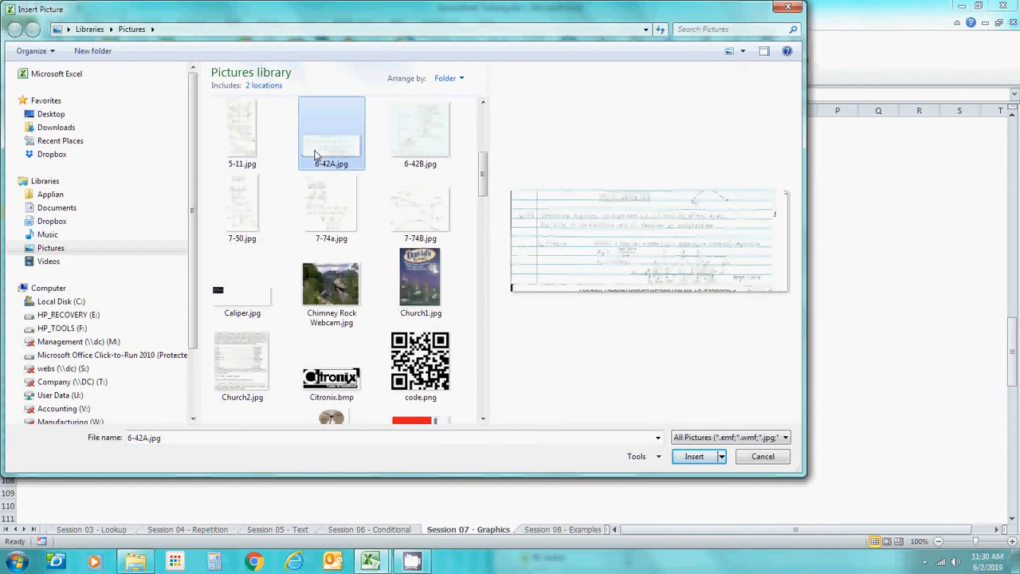
click(691, 462)
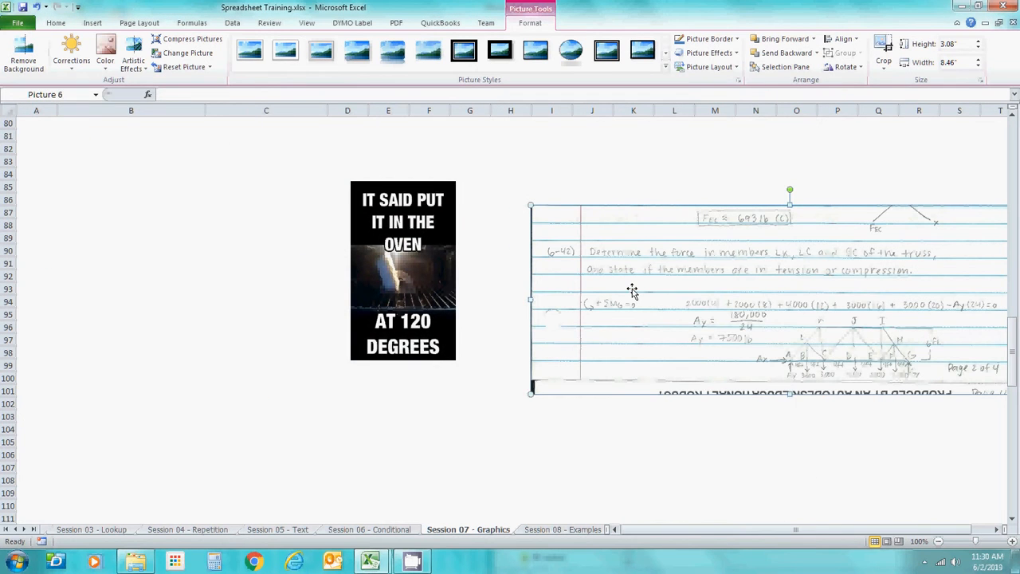
Shrink the handwritten notes picture to about 2.33" high by 6.4" wide and place its upper-left corner in column I near row 89.
drag(657, 304, 603, 358)
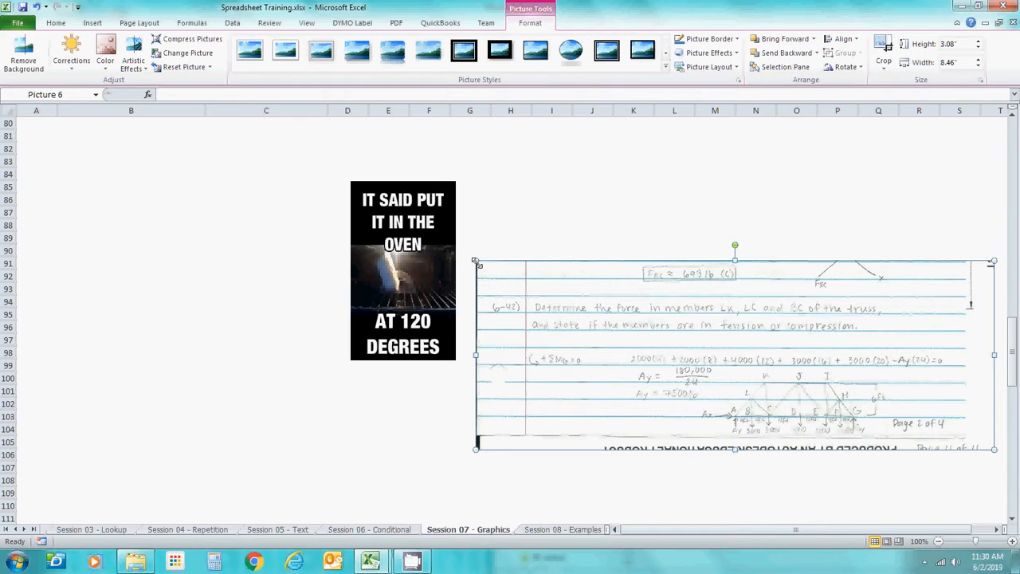
drag(475, 261, 602, 309)
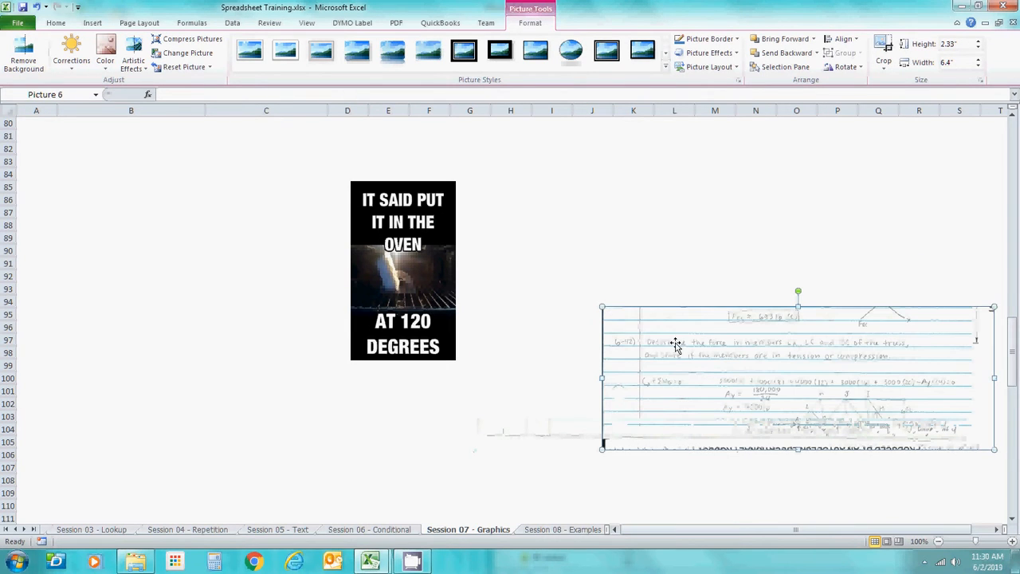
drag(658, 395, 600, 312)
Crop thin strips off the right, bottom and left edges of the handwritten notes picture, leaving it about 2.2" high.
right_click(600, 310)
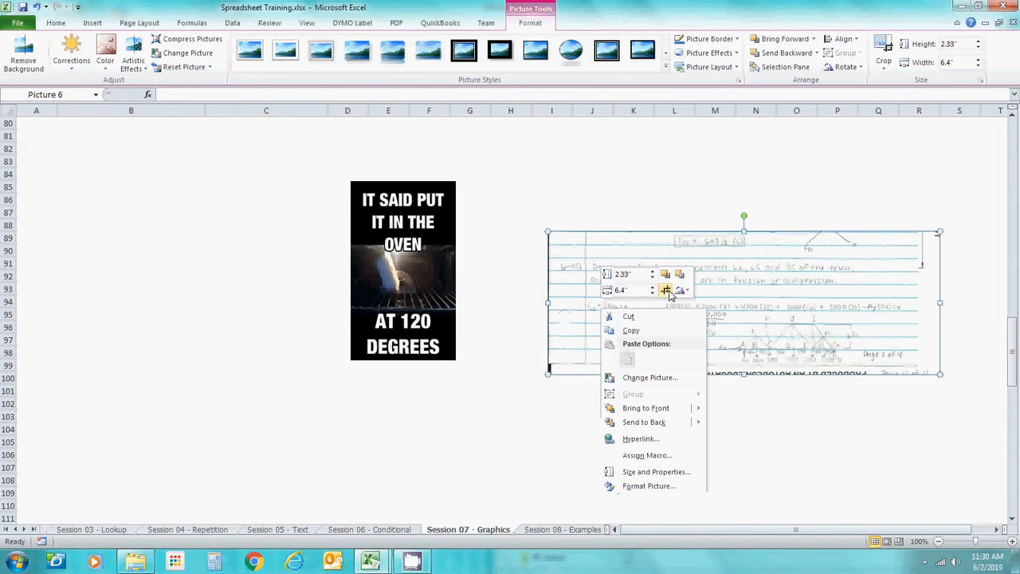
click(666, 290)
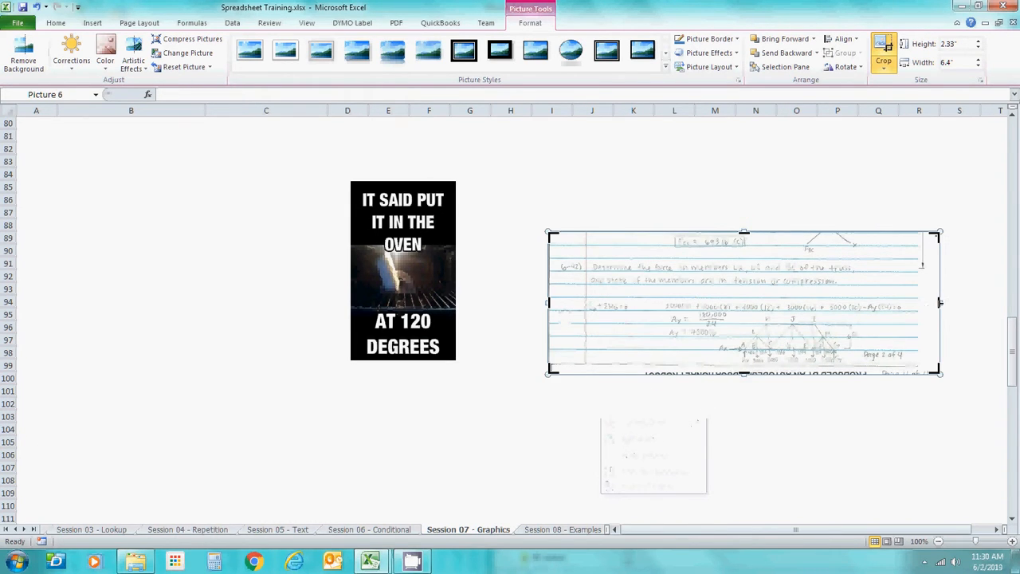
drag(937, 301, 918, 303)
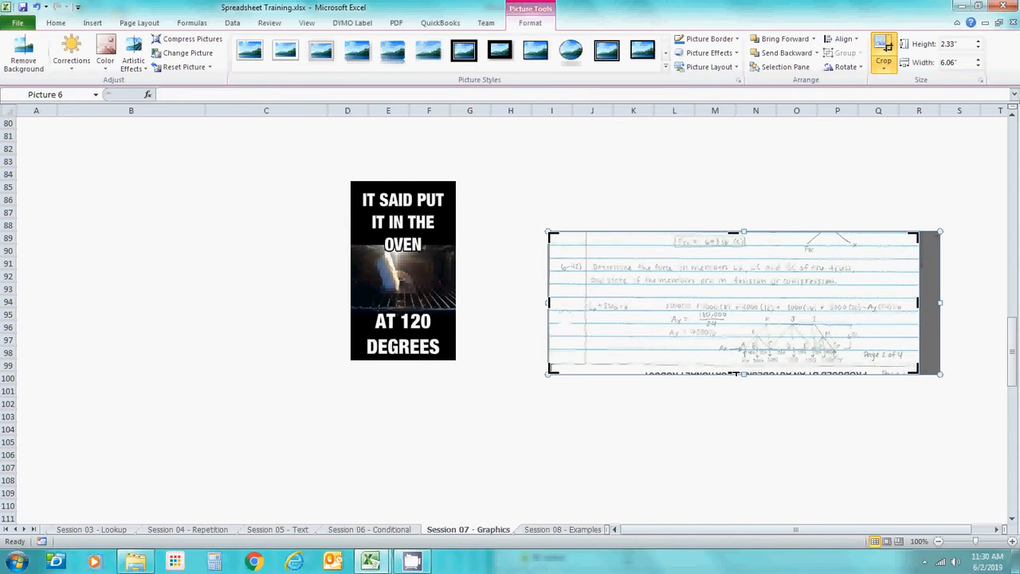
drag(735, 372, 737, 362)
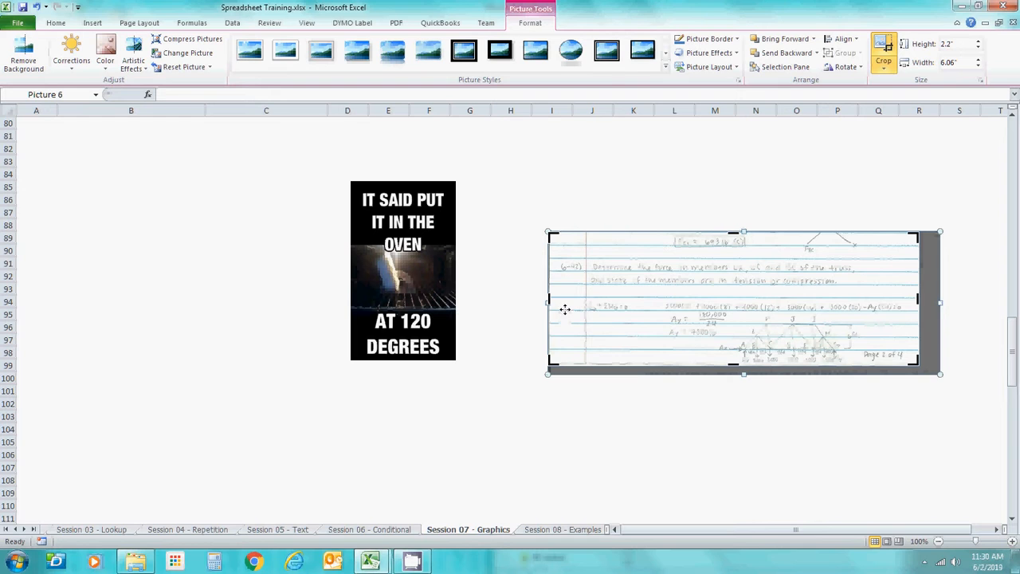
drag(548, 299, 556, 304)
click(674, 179)
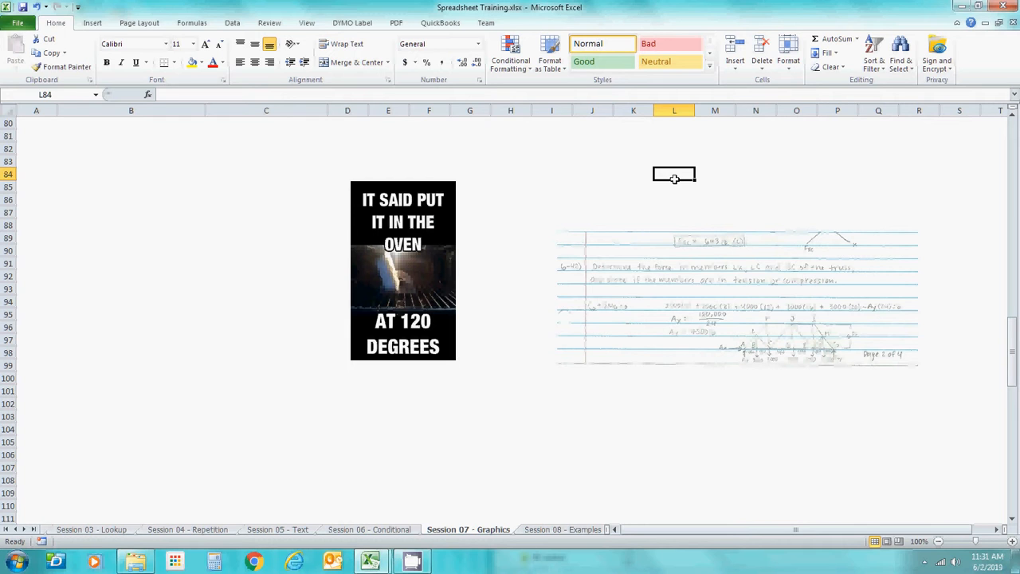
Browse down column L to the example arrow, symbols and cloud shape around rows 149 to 170.
key(Down)
key(Down)
key(Down)
key(Down)
key(Down)
key(Down)
key(Down)
key(Down)
key(Down)
key(Down)
key(Down)
key(Down)
key(Down)
key(Down)
key(Down)
key(Down)
key(Down)
key(Down)
key(Down)
key(Down)
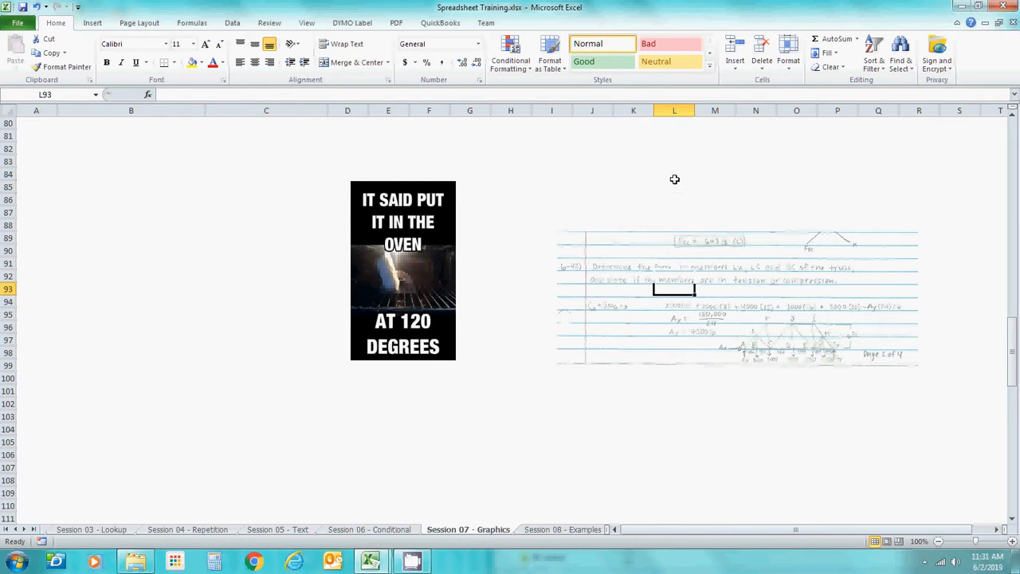
key(Down)
key(Down)
key(Down)
key(Down)
key(Down)
key(Down)
key(Down)
key(Down)
key(Down)
key(Down)
key(Down)
key(Down)
key(Down)
key(Down)
key(Down)
key(Down)
key(Down)
key(Down)
key(Down)
key(Down)
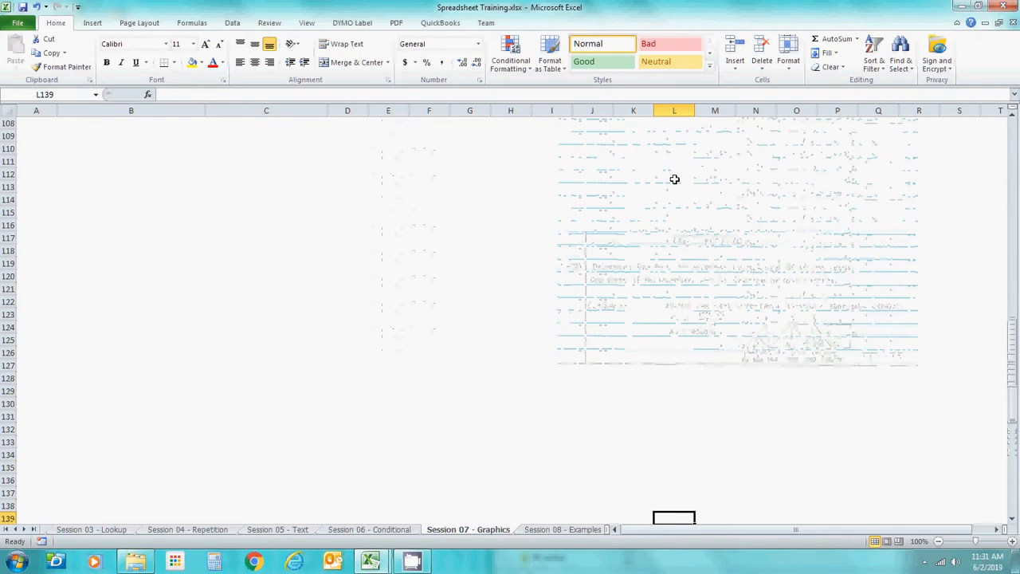
key(Down)
key(Down)
key(Down)
key(Down)
key(Down)
key(Down)
key(Down)
key(Down)
key(Up)
key(Up)
key(Up)
key(Up)
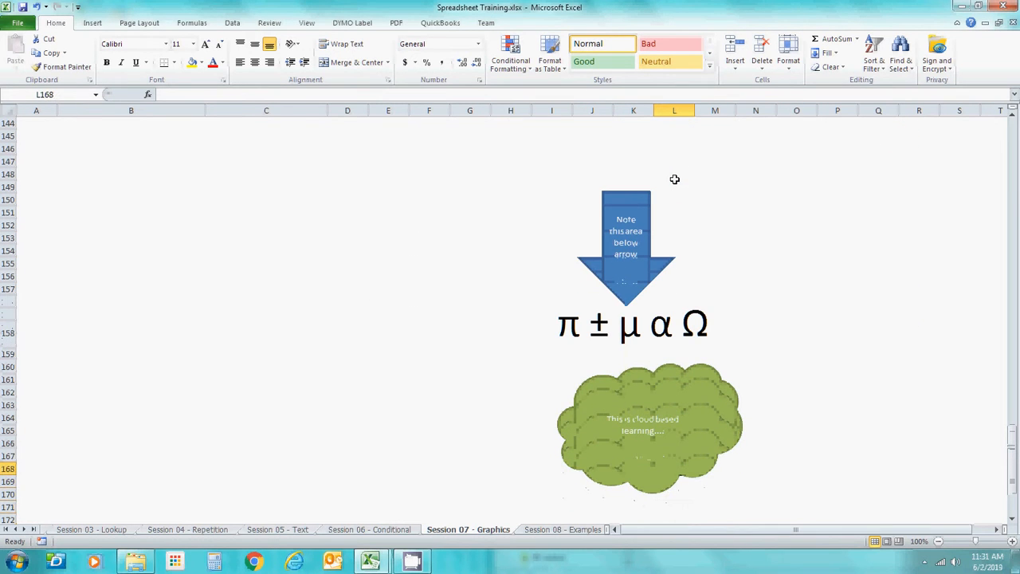
key(Down)
key(Down)
key(Down)
key(Down)
key(Up)
key(Up)
key(Up)
key(Up)
key(Up)
key(Up)
key(Up)
key(Up)
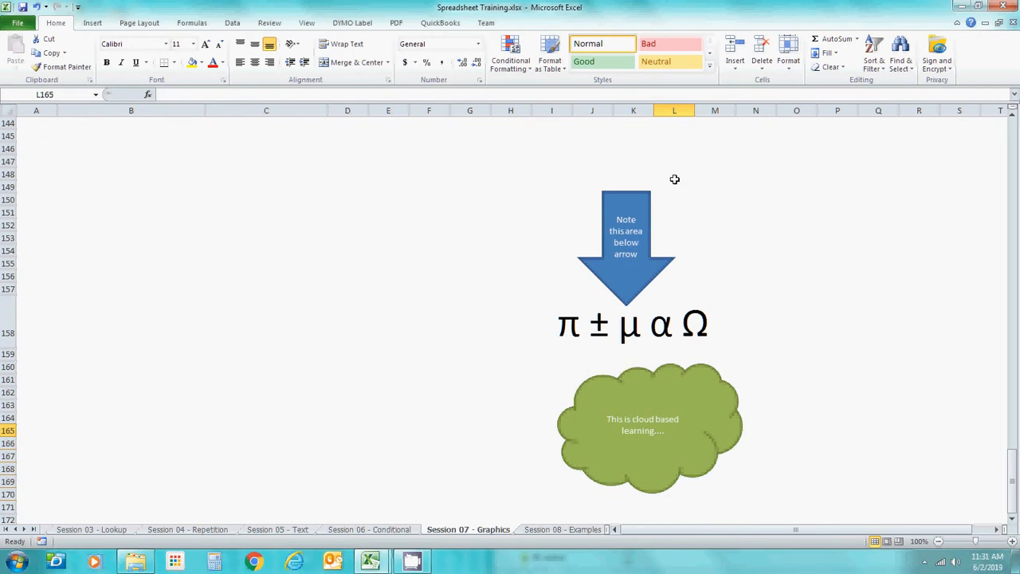
Enter ∫∫xdx in cell D156, inserting the two integral signs from the recently used symbols.
click(330, 278)
click(92, 24)
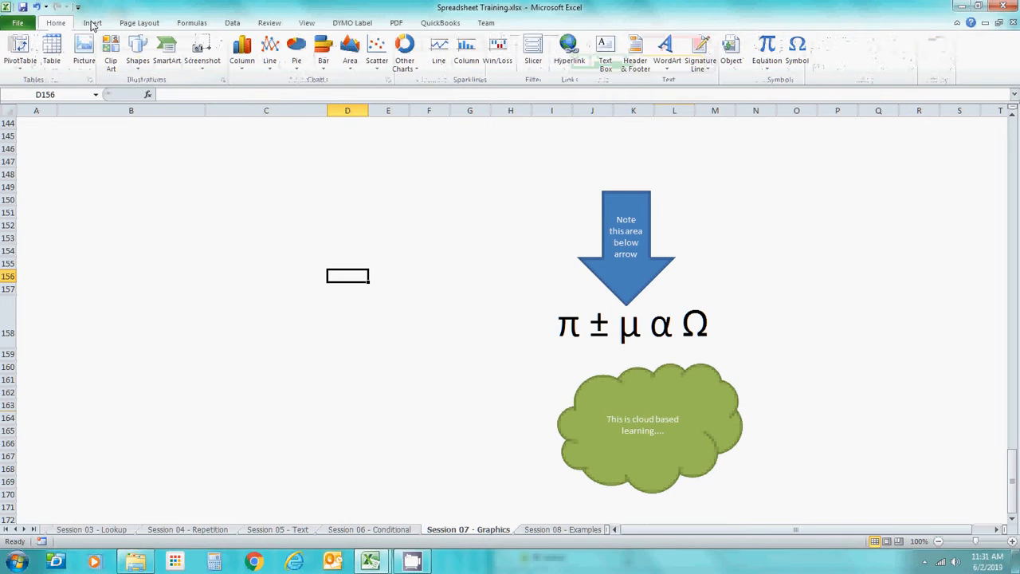
click(797, 56)
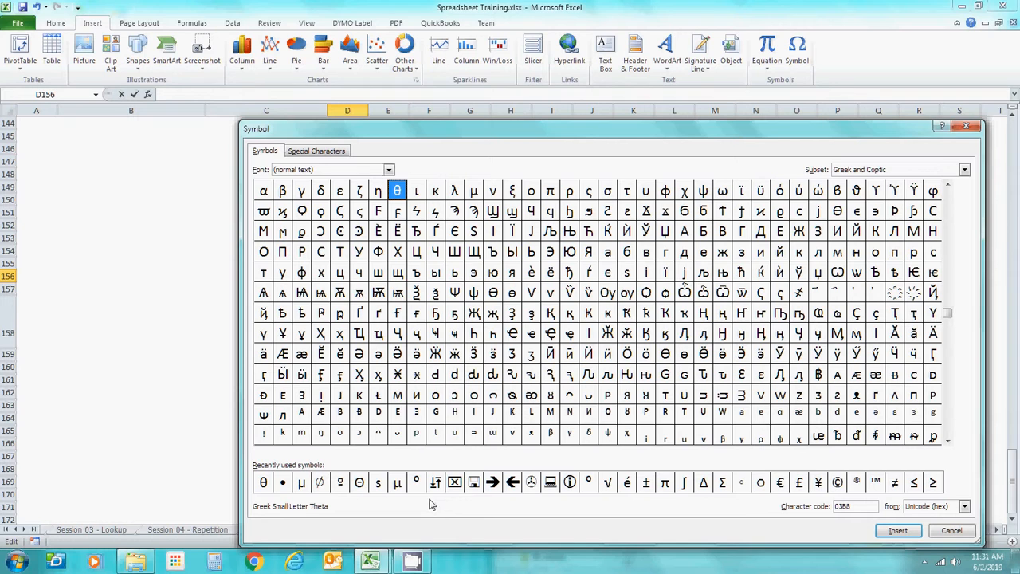
click(683, 484)
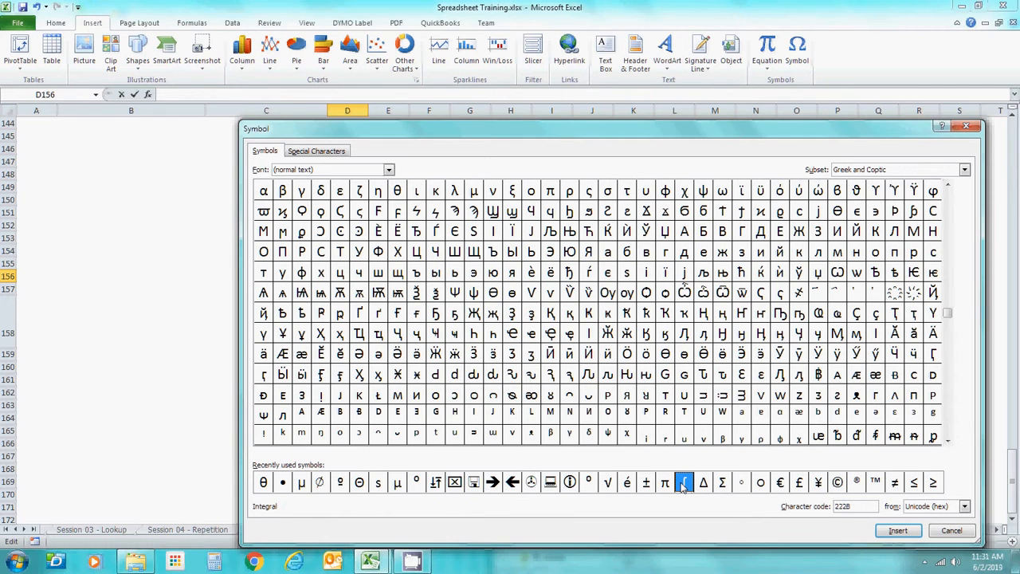
click(902, 532)
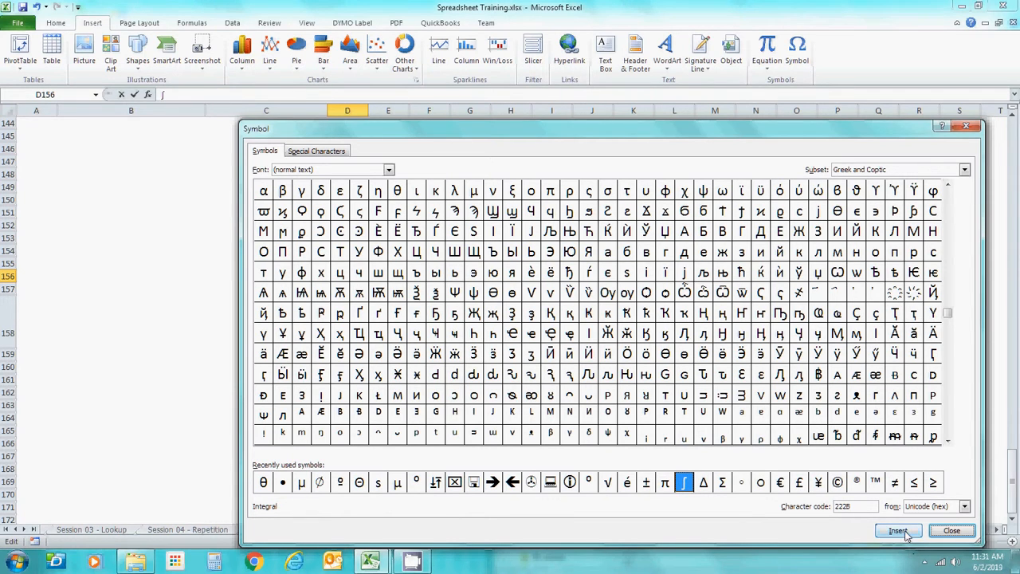
click(898, 530)
click(951, 530)
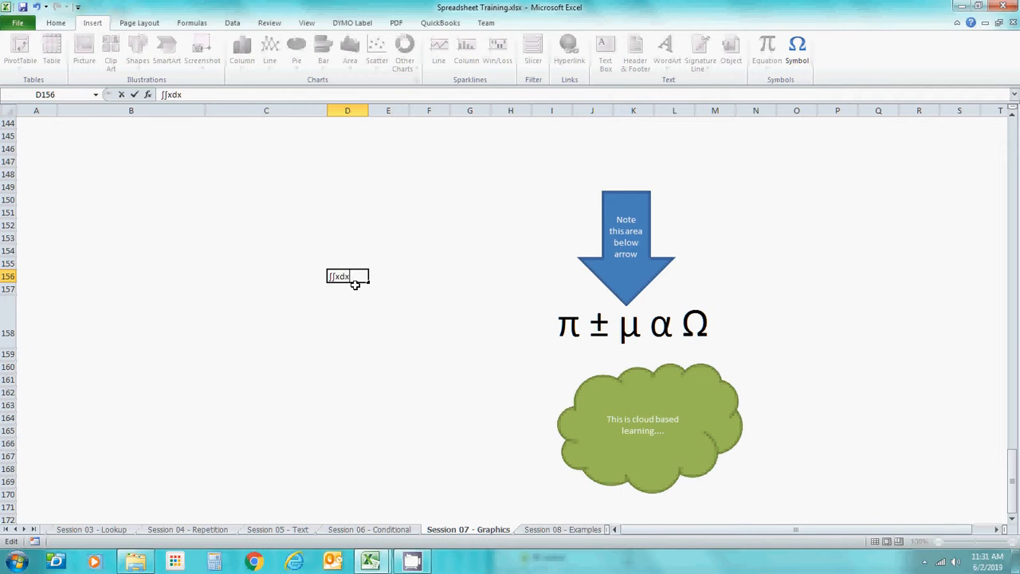
key(Return)
key(Up)
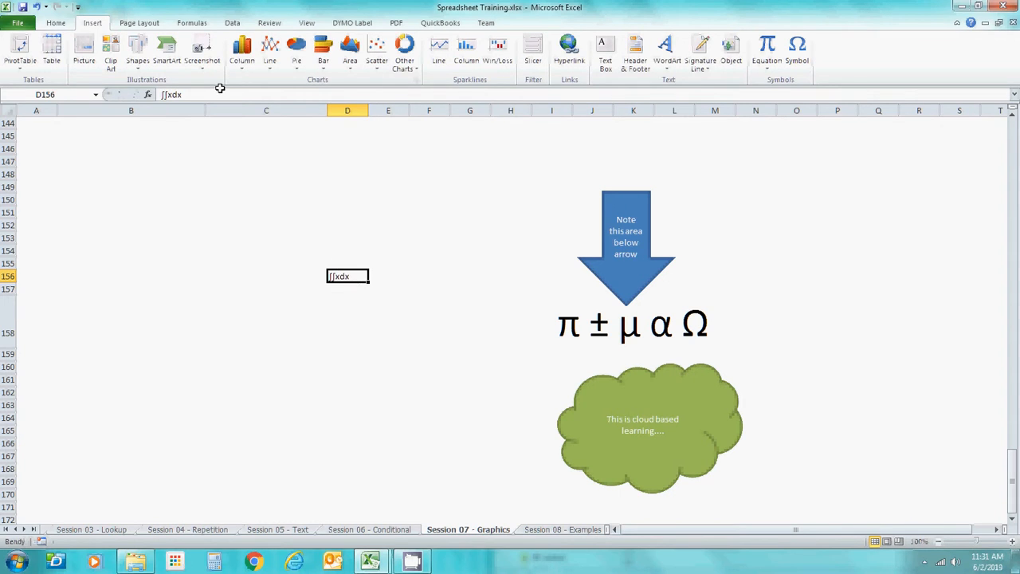
Increase the font size of the integral expression in D156 to 48.
click(56, 23)
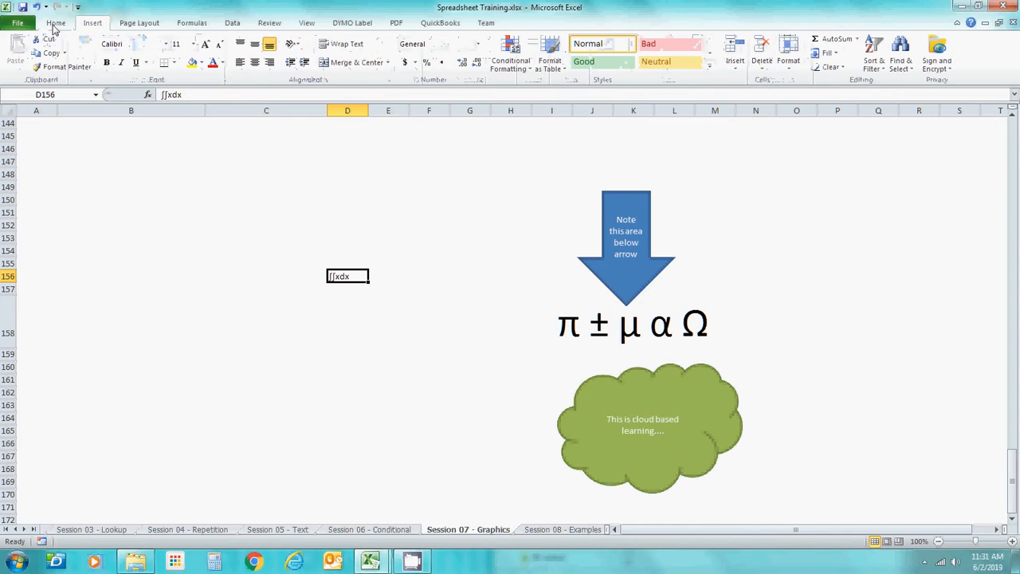
click(204, 44)
click(204, 44)
click(205, 45)
click(204, 45)
click(205, 45)
click(205, 45)
click(205, 50)
click(206, 50)
click(205, 50)
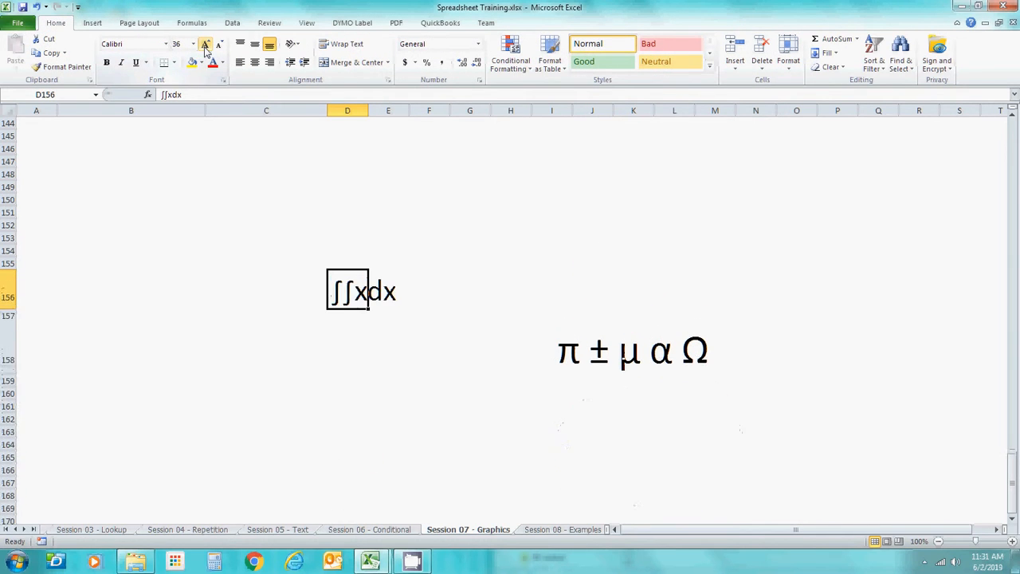
click(206, 49)
click(316, 207)
click(344, 378)
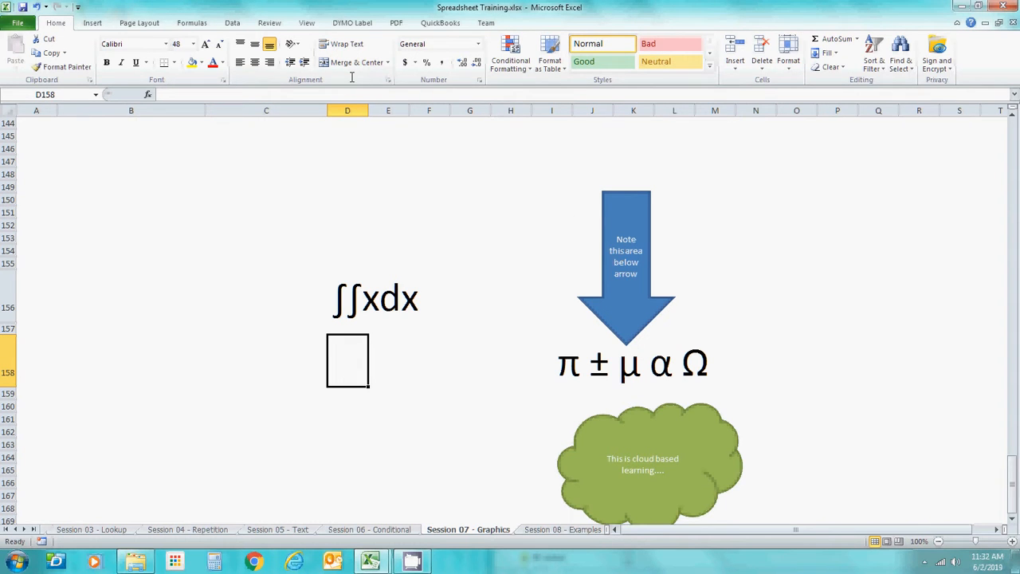
Draw a left-right-up block arrow about 1.84" high by 2.57" wide across columns B and C, beside the integral expression, and deselect it.
click(93, 24)
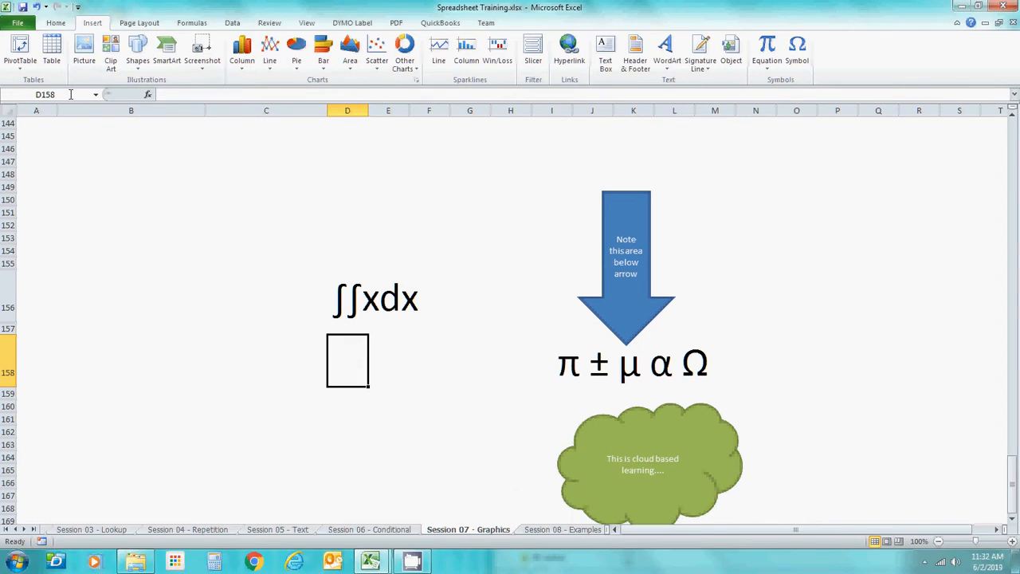
click(138, 56)
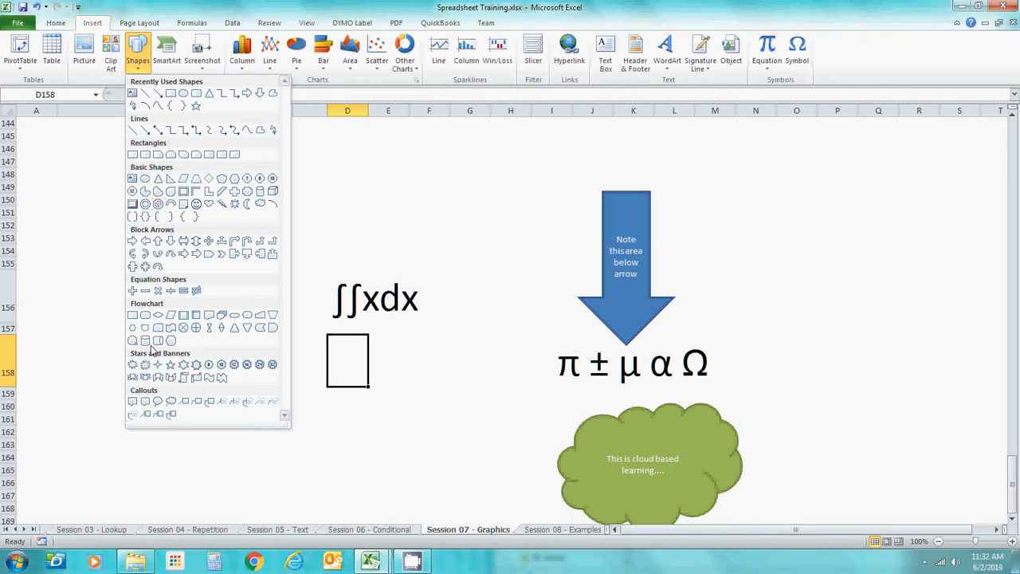
click(220, 243)
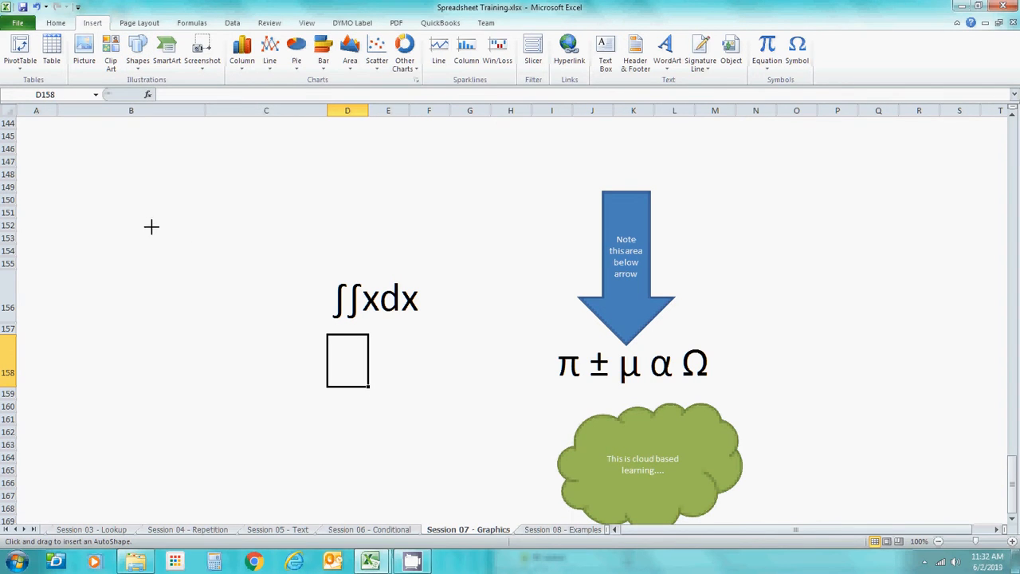
mouse_move(145, 220)
mouse_down()
mouse_move(278, 327)
mouse_move(303, 332)
mouse_up()
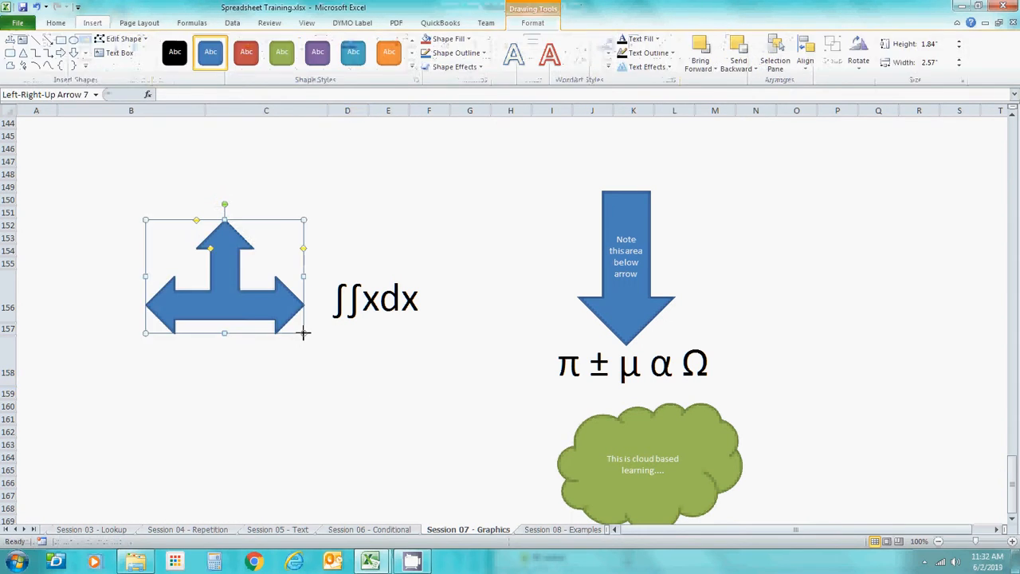
click(284, 185)
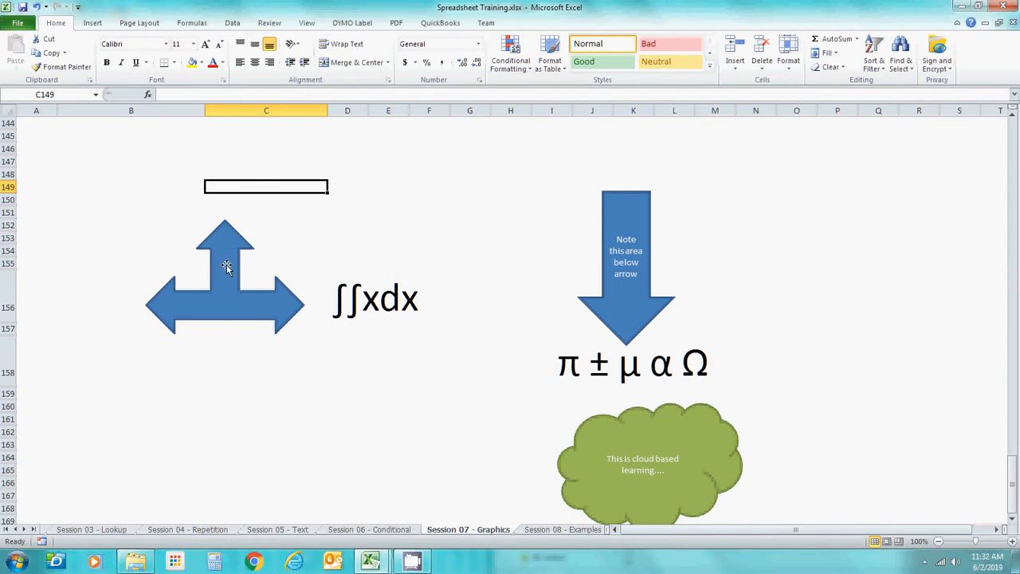
Enter TEST in cell B158, below the three-way arrow.
click(223, 292)
click(171, 357)
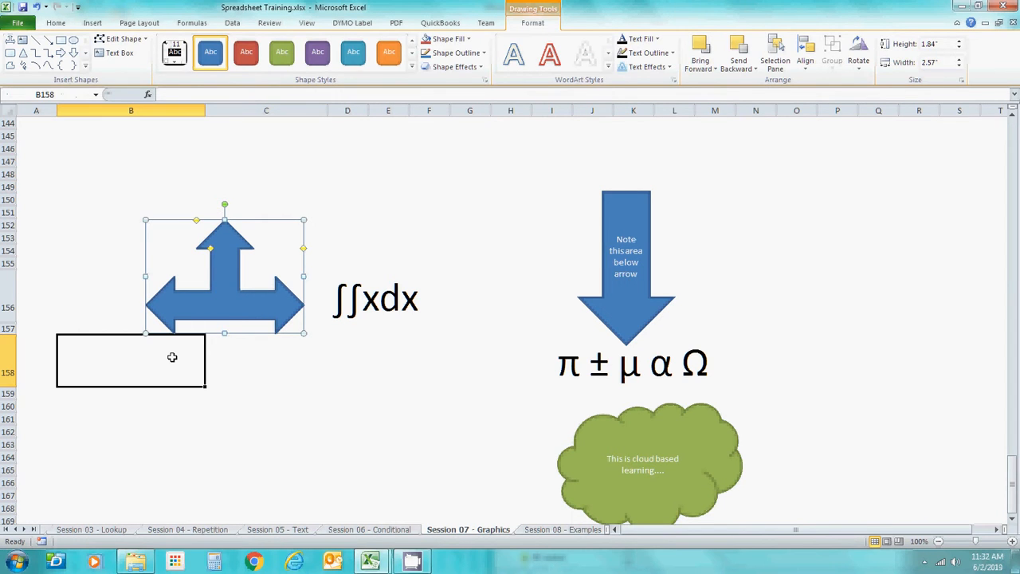
text(TR)
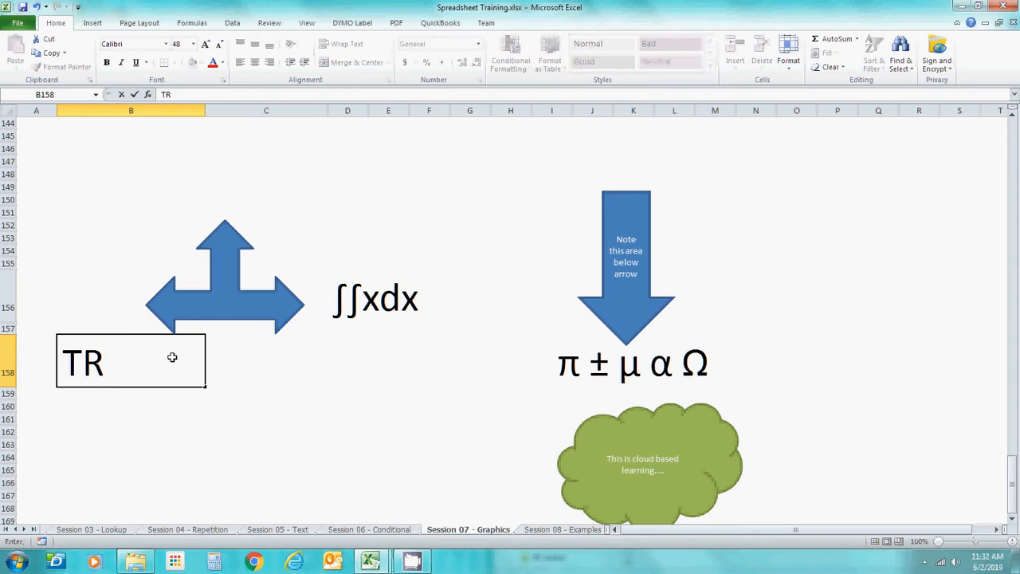
key(BackSpace)
text(EX)
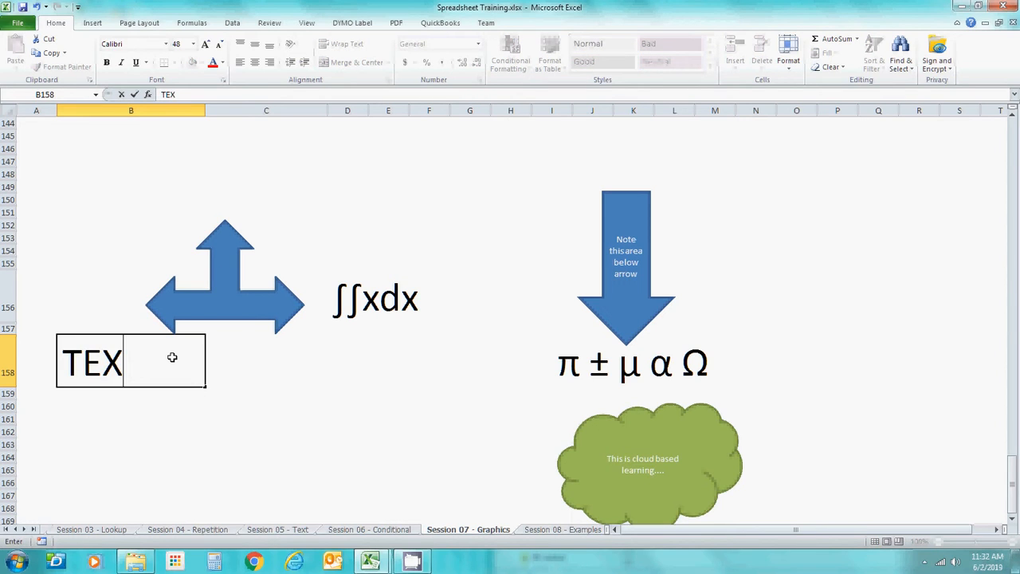
key(BackSpace)
text(ST)
key(Return)
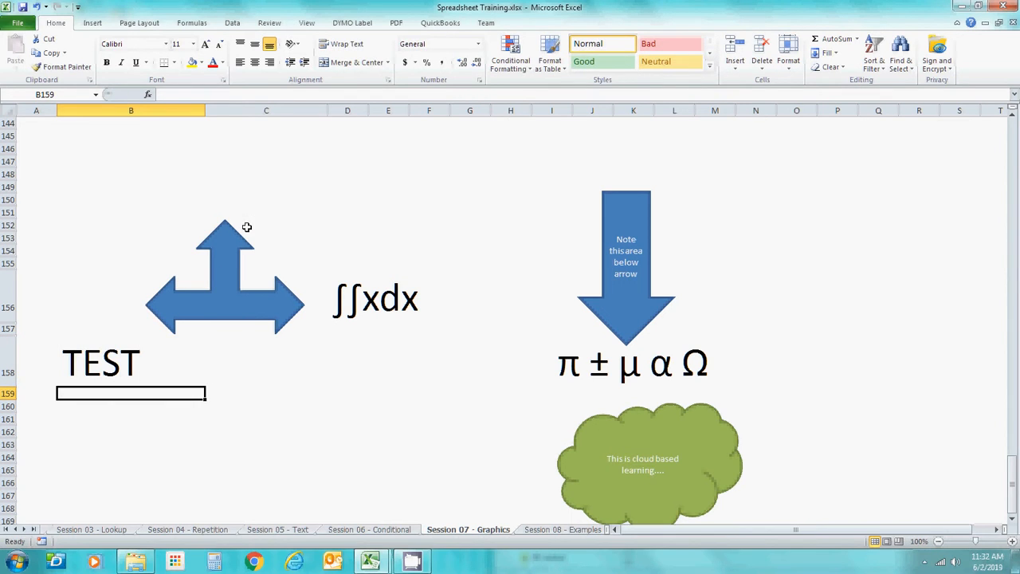
Move the three-way arrow over the TEST text and from there up to about rows 147 to 155 in columns B and C.
click(232, 264)
drag(232, 263, 122, 348)
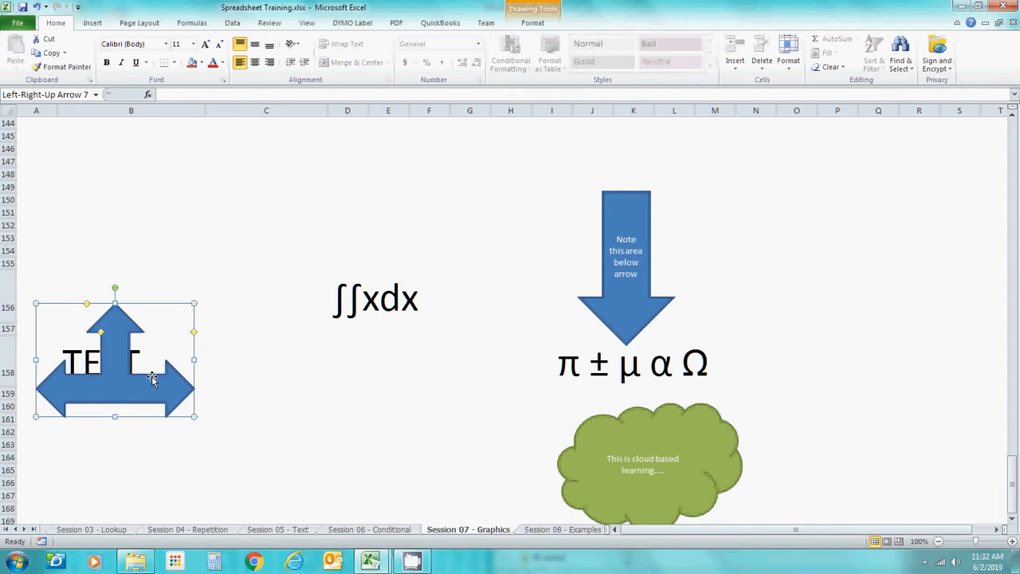
drag(129, 360, 239, 210)
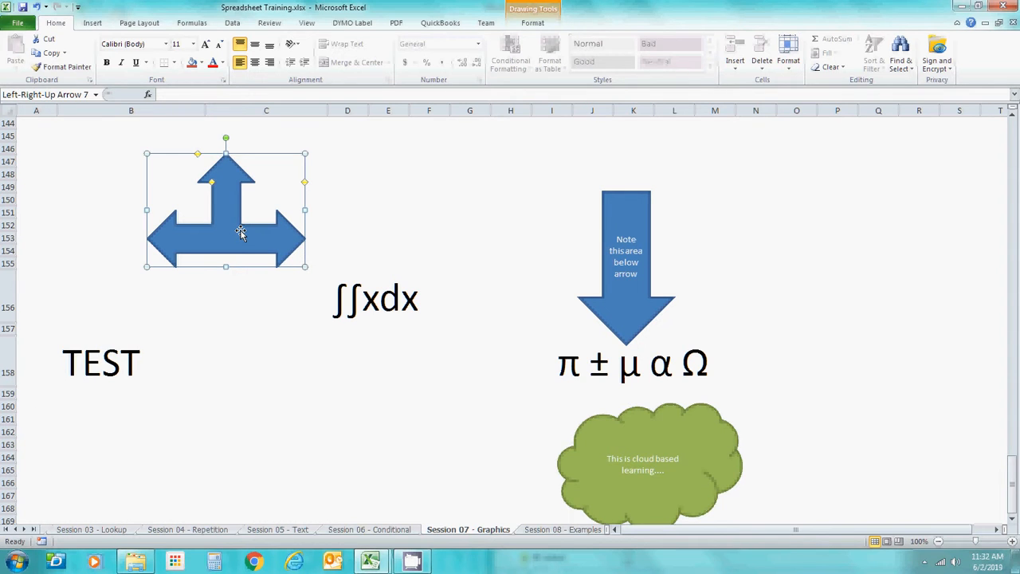